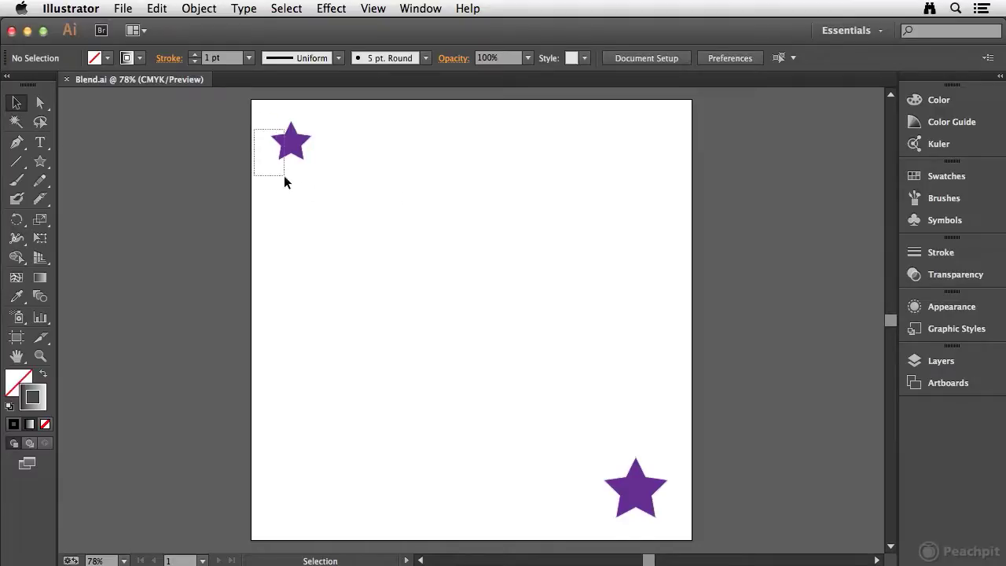
# Blend the small star in the artboard's upper corner with the large star in the opposite lower corner
pyautogui.moveTo(280, 168); pyautogui.dragTo(294, 177)
pyautogui.moveTo(611, 441); pyautogui.dragTo(646, 480)
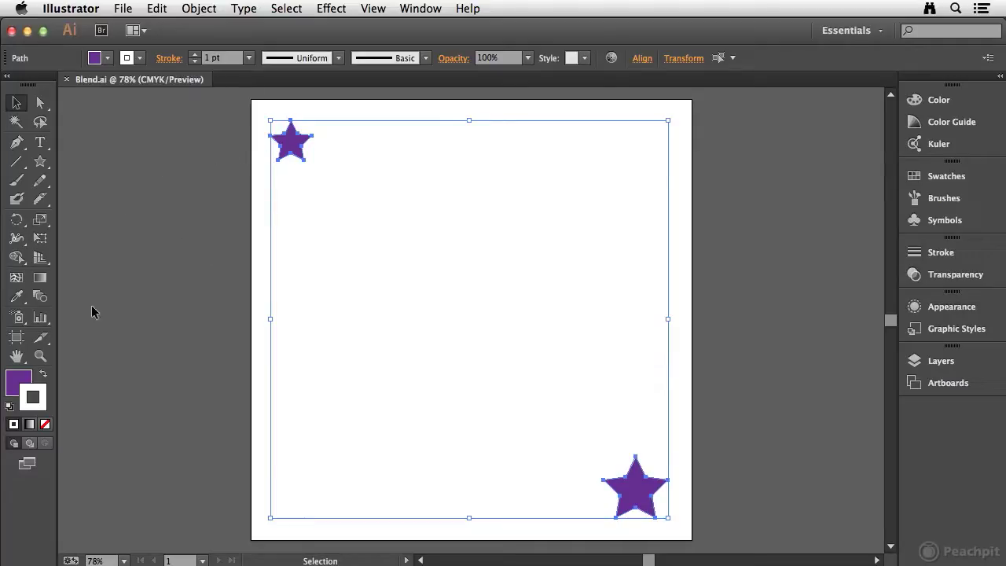
pyautogui.click(40, 298)
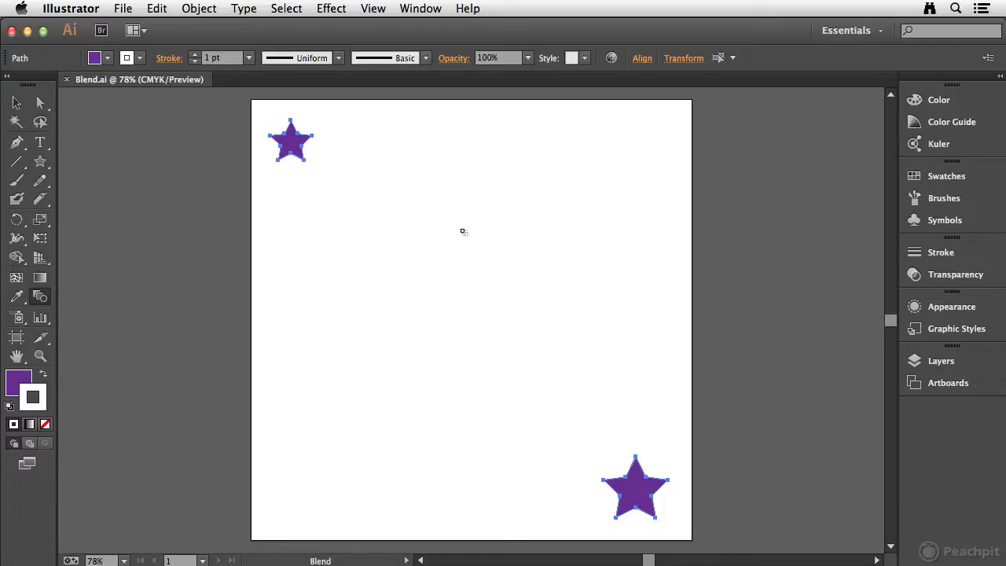
pyautogui.click(637, 491)
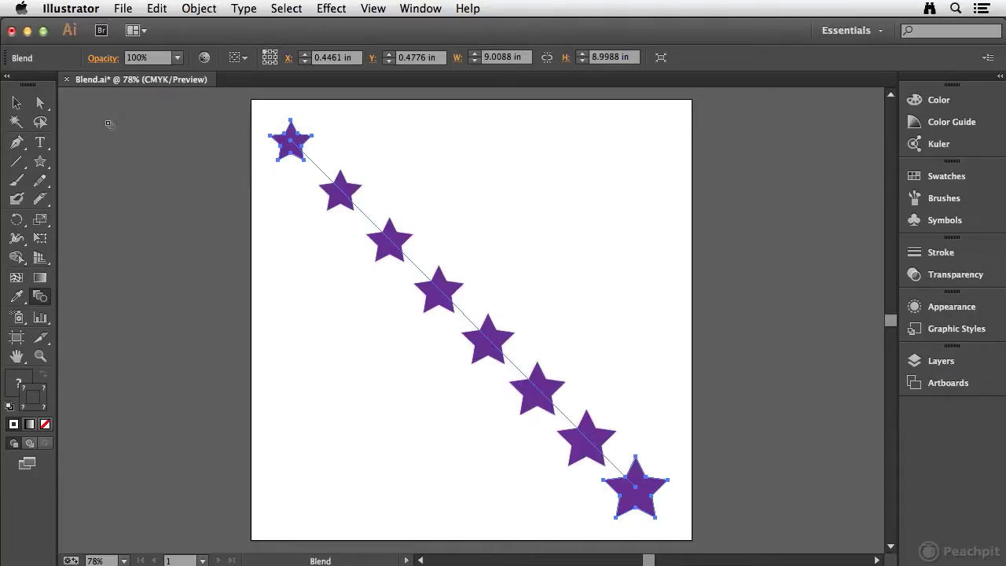
# Draw a third star near the artboard's upper-right corner and extend the existing blend to it
pyautogui.click(40, 161)
pyautogui.moveTo(600, 157); pyautogui.dragTo(631, 187)
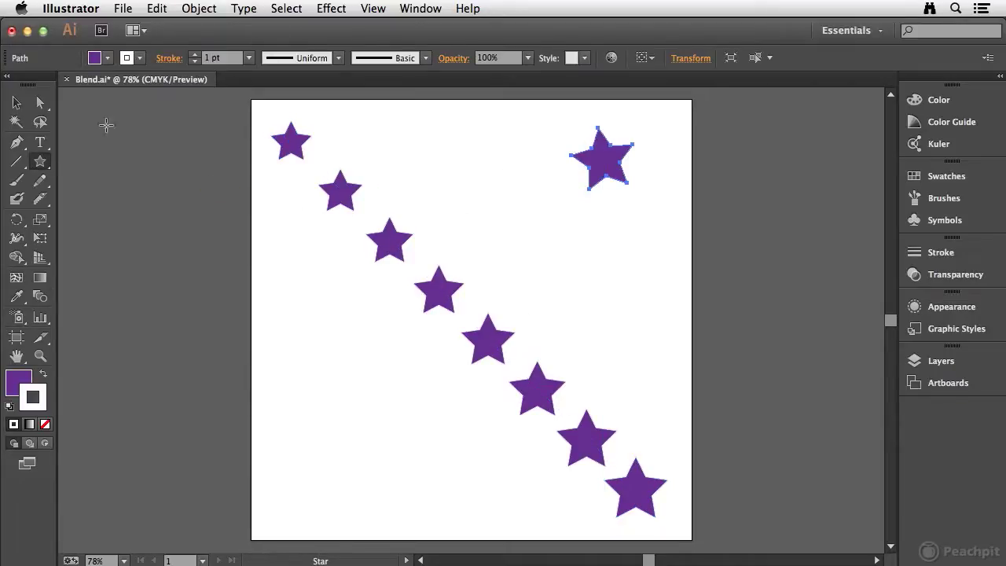
pyautogui.click(16, 103)
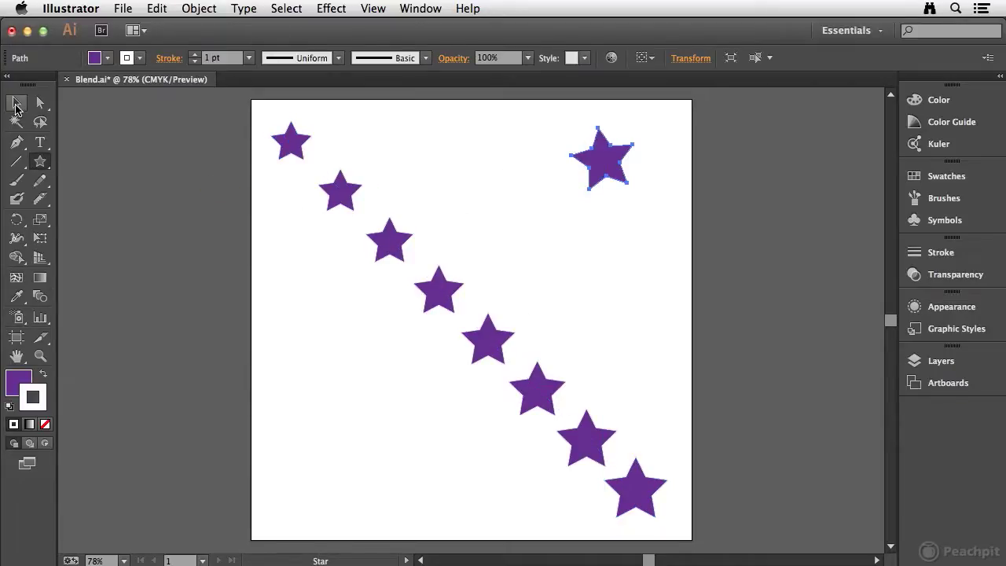
pyautogui.click(46, 293)
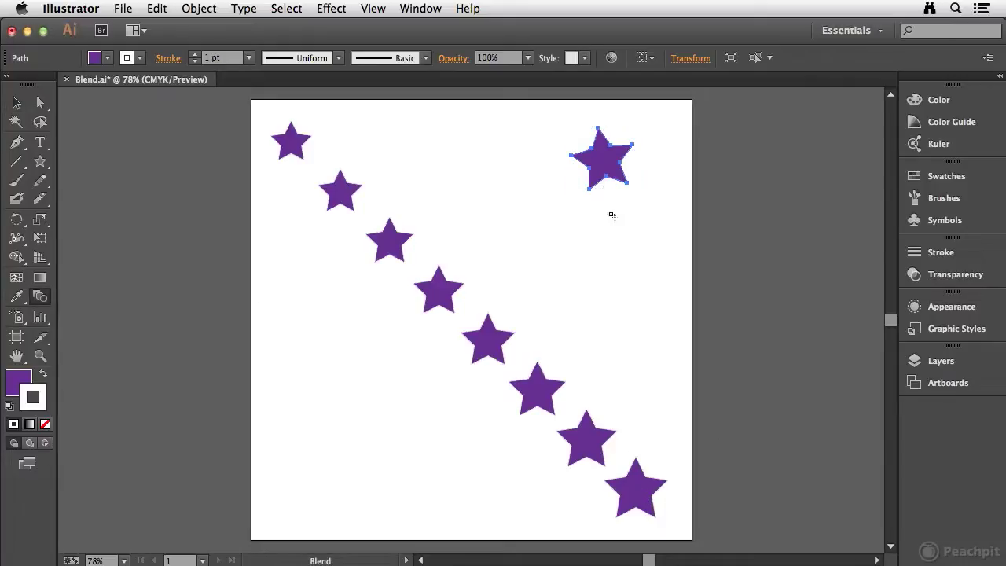
pyautogui.click(605, 159)
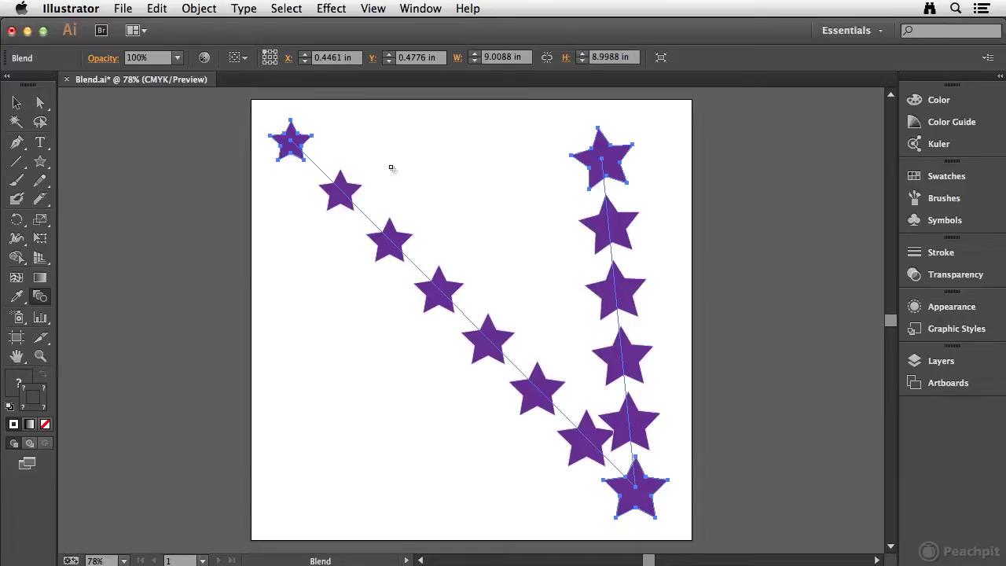
# Recolor only the newly drawn upper-right star within the blend with a light blue fill swatch
pyautogui.click(45, 104)
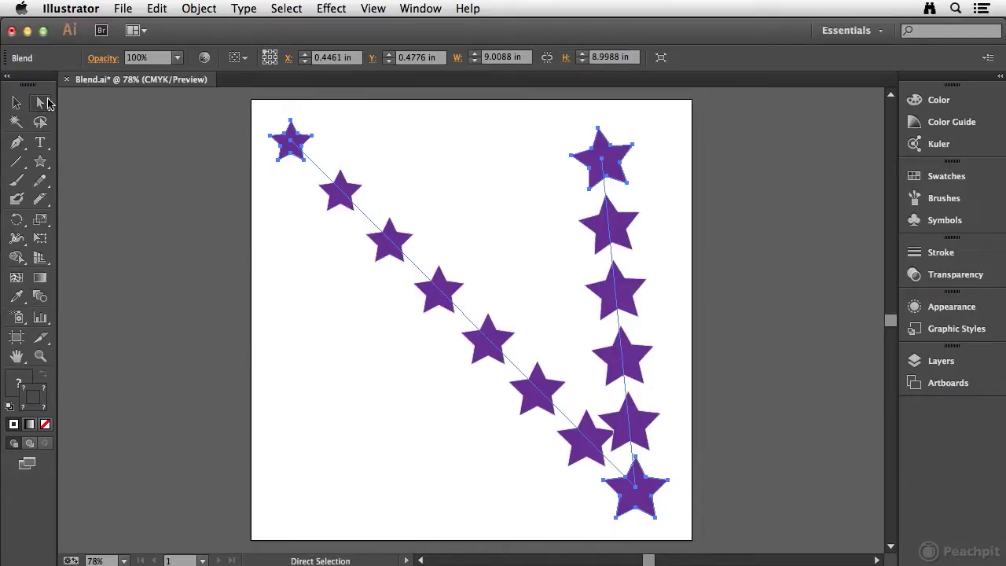
pyautogui.click(656, 146)
pyautogui.click(611, 162)
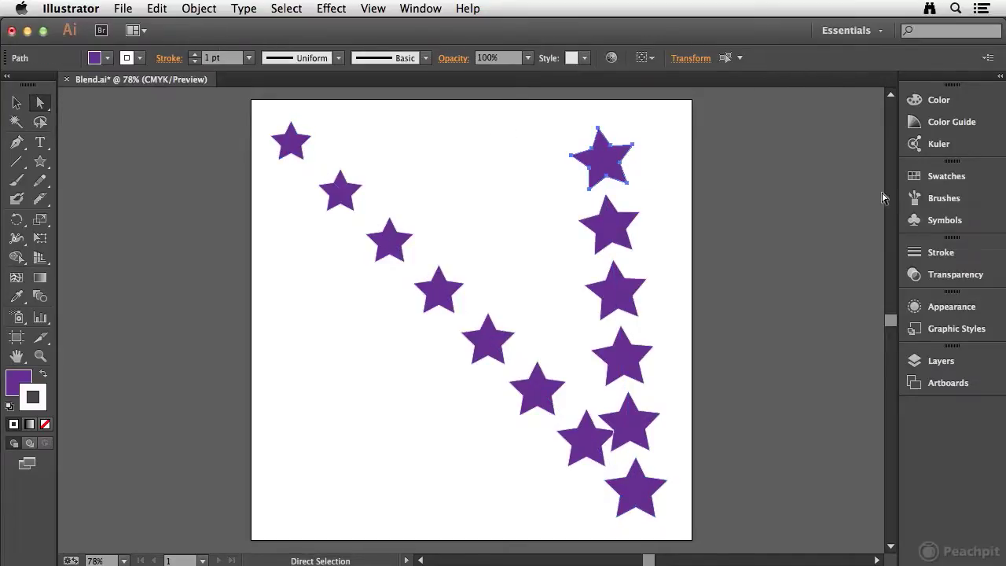
pyautogui.click(18, 377)
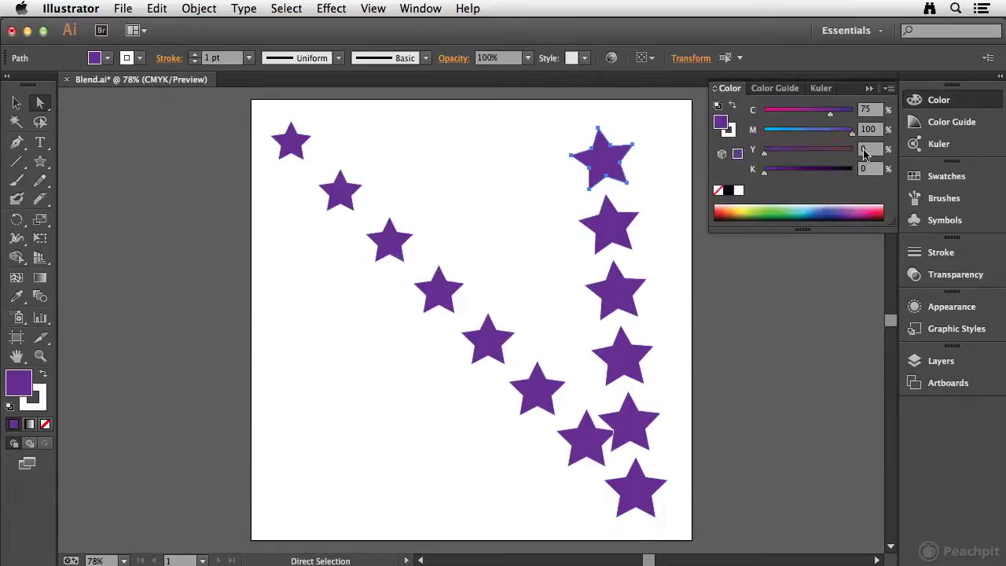
pyautogui.click(948, 176)
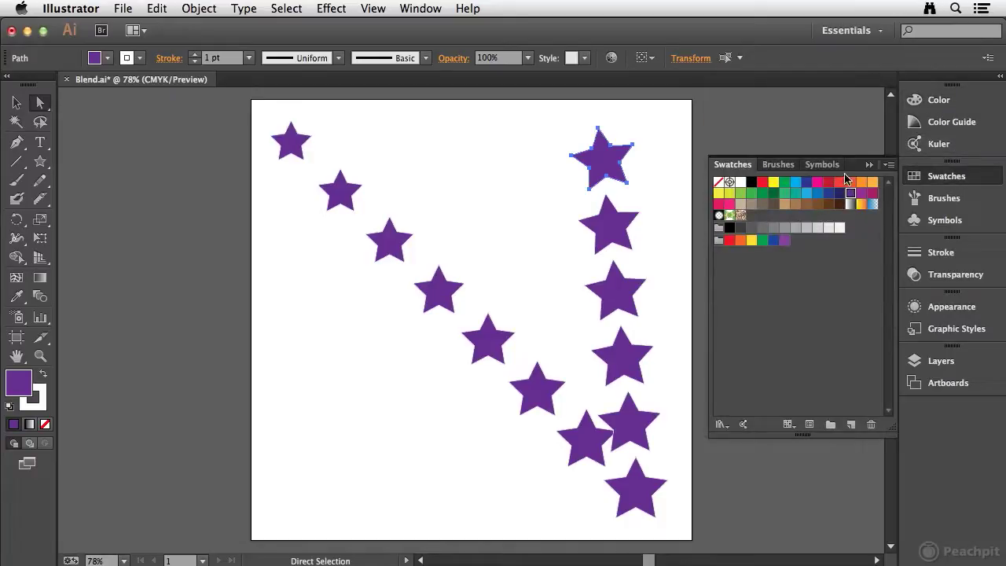
pyautogui.click(806, 195)
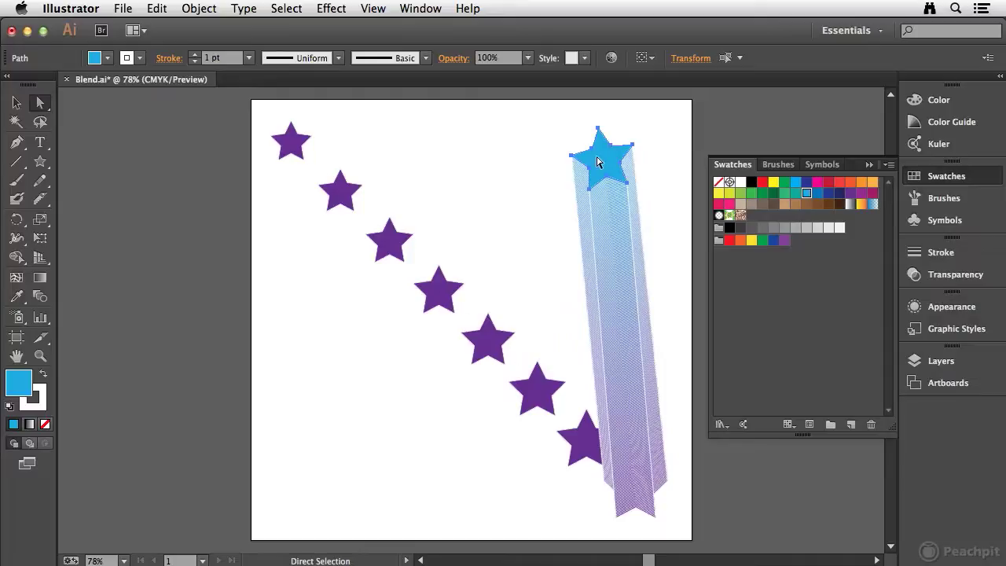
# Select the whole blend and set its spacing to Specified Steps in the Blend Options, with Preview enabled
pyautogui.click(18, 105)
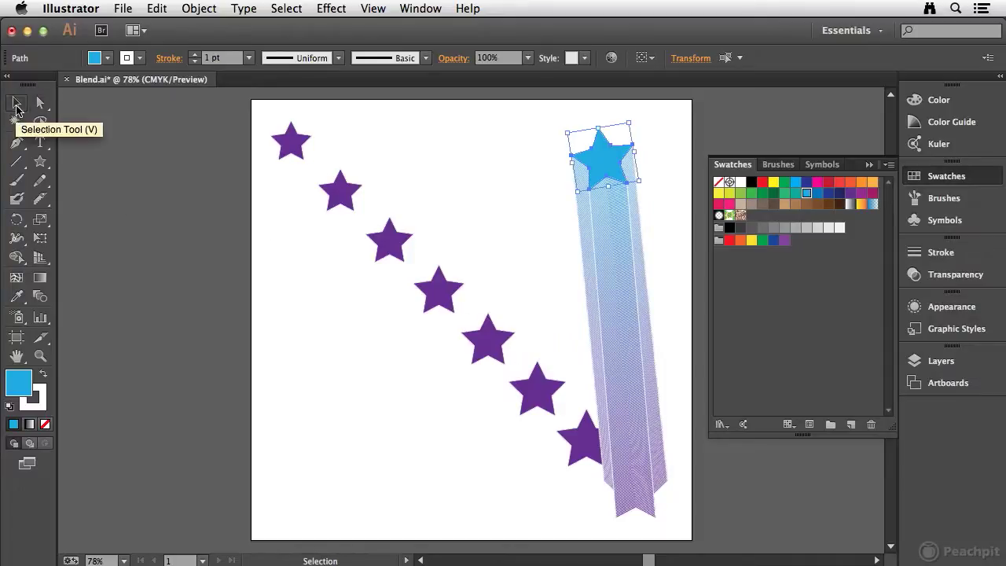
pyautogui.click(296, 245)
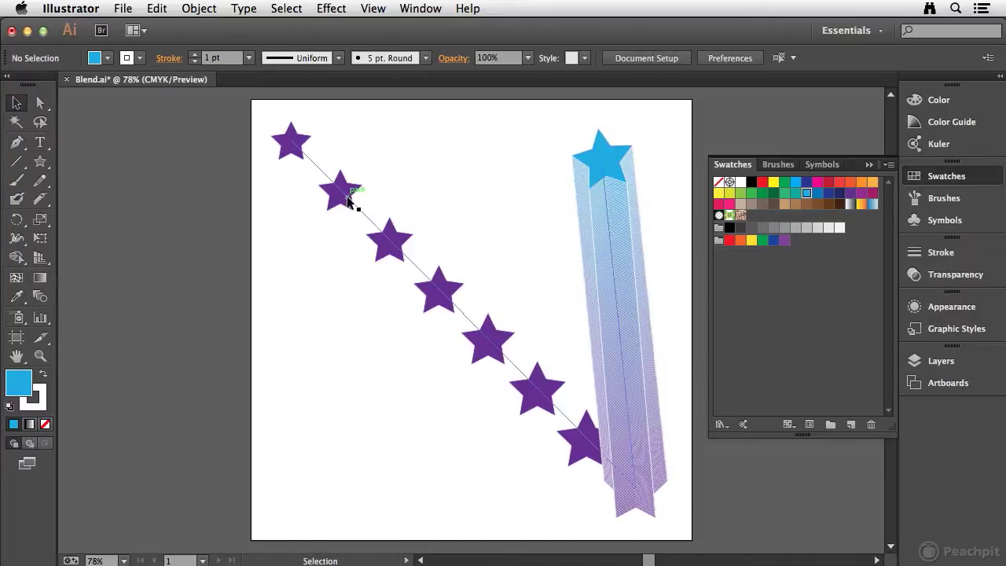
pyautogui.click(348, 203)
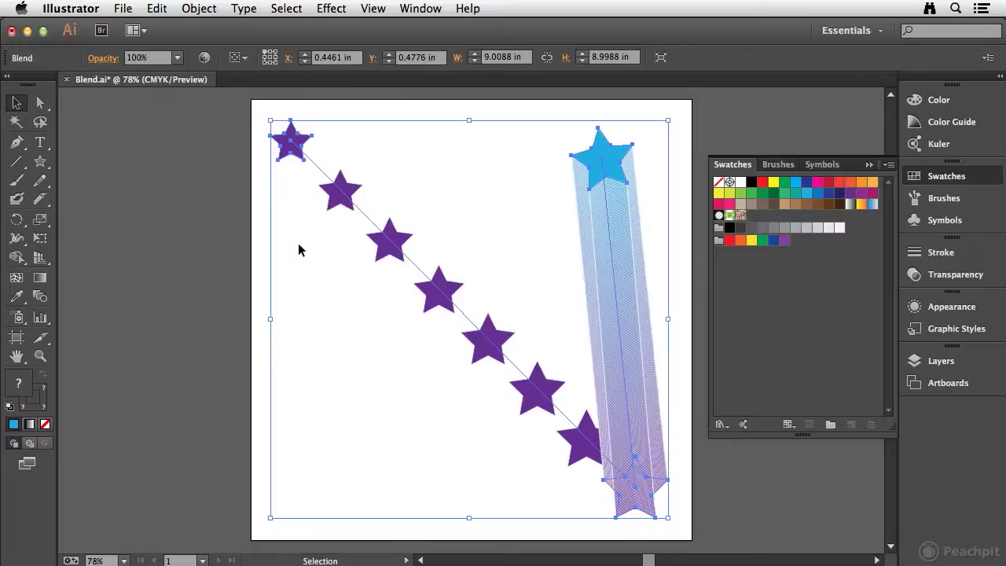
pyautogui.click(199, 8)
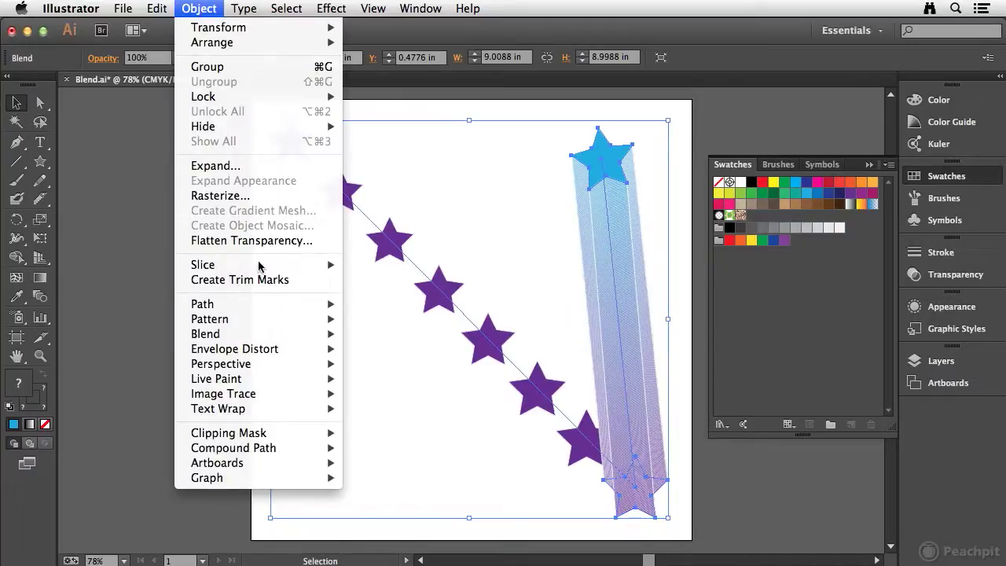
pyautogui.moveTo(250, 336)
pyautogui.click(435, 376)
pyautogui.moveTo(876, 163); pyautogui.dragTo(864, 122)
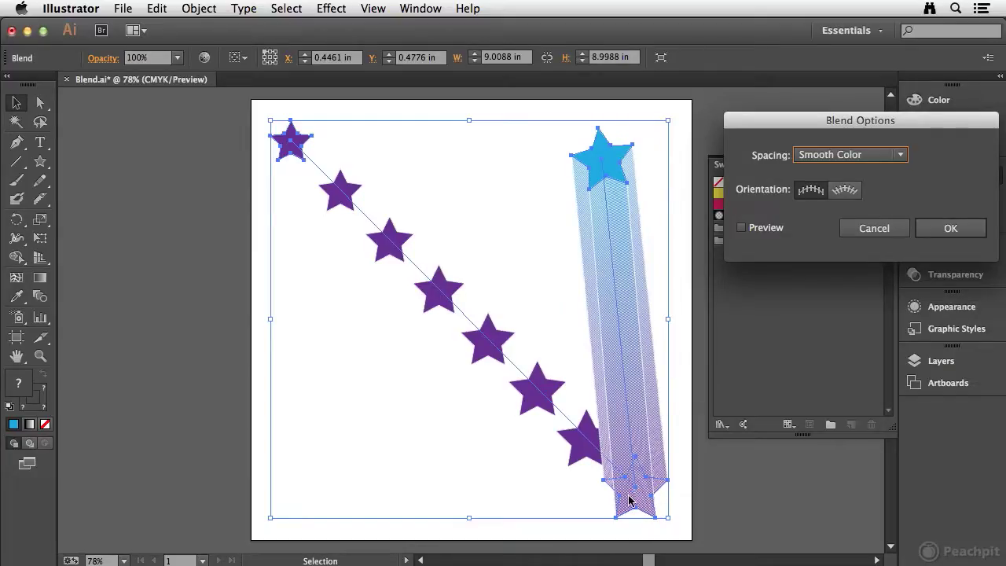
pyautogui.click(741, 228)
pyautogui.click(901, 154)
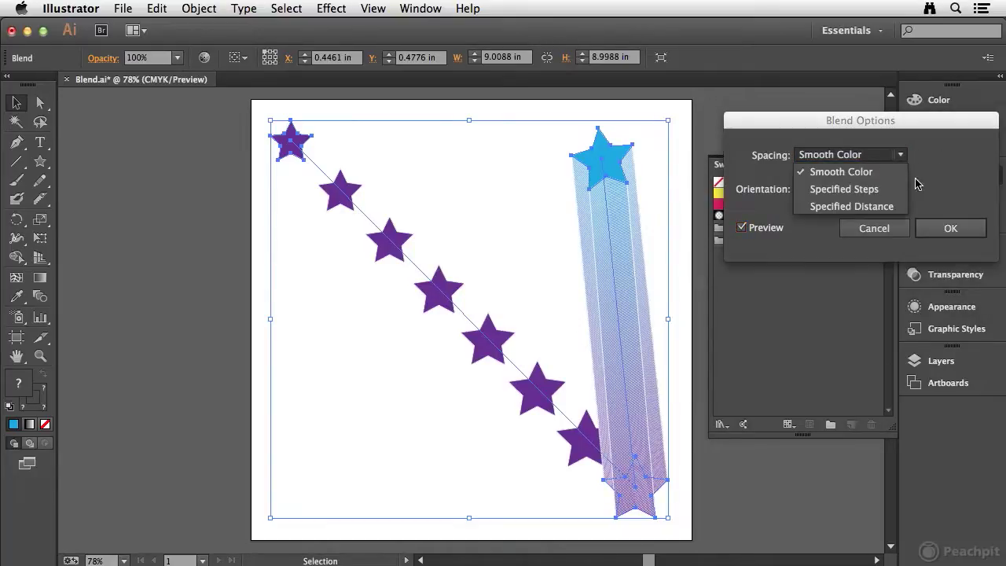
pyautogui.click(838, 192)
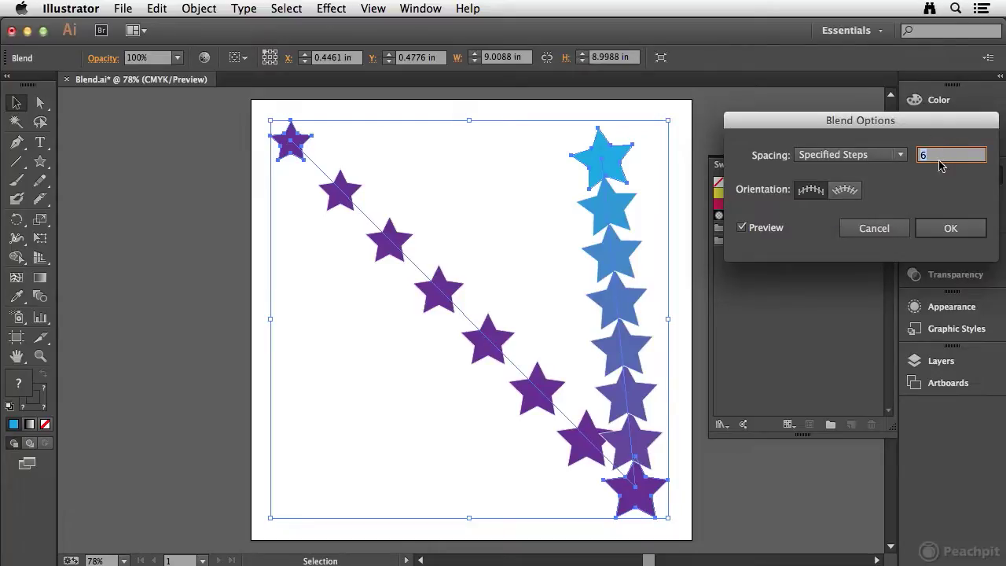
# Try higher and lower step counts for the blend, ending at 7 specified steps
pyautogui.press('Up')
pyautogui.press('Up')
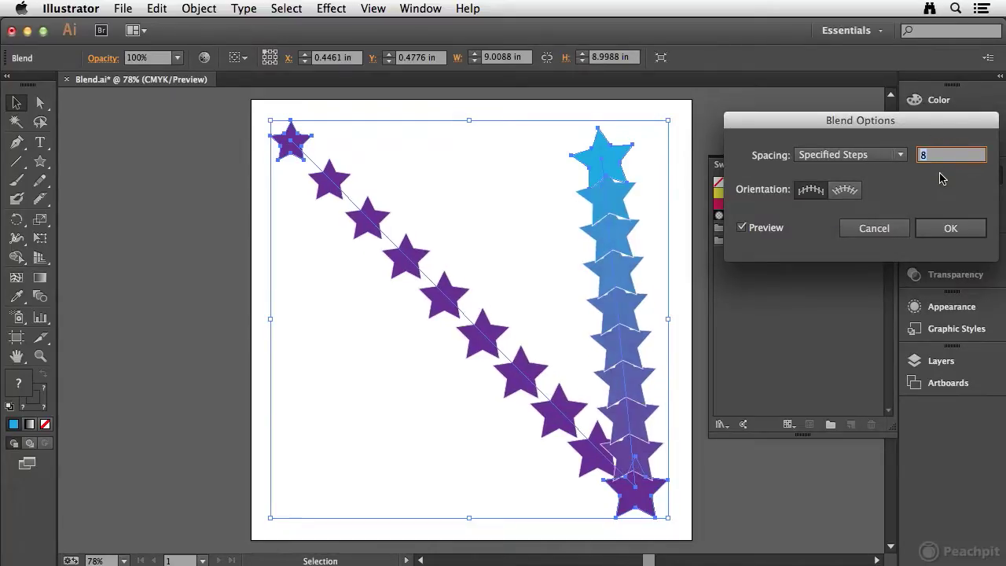
pyautogui.press('Up')
pyautogui.press('Up')
pyautogui.press('Up')
pyautogui.press('Down')
pyautogui.press('Down')
pyautogui.press('Down')
pyautogui.press('Down')
pyautogui.press('Down')
pyautogui.press('Down')
pyautogui.press('Down')
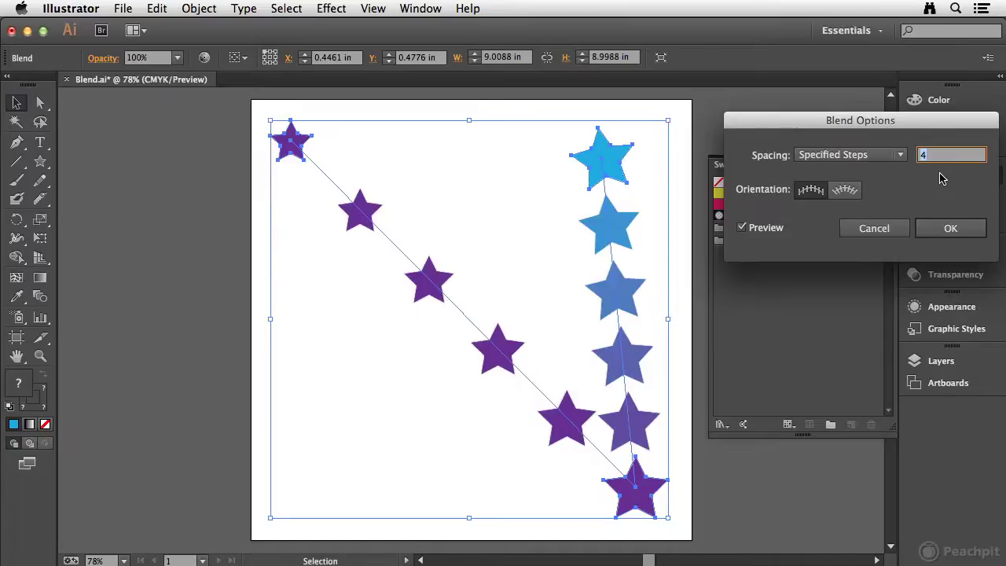
pyautogui.press('Up')
pyautogui.press('Up')
pyautogui.press('Up')
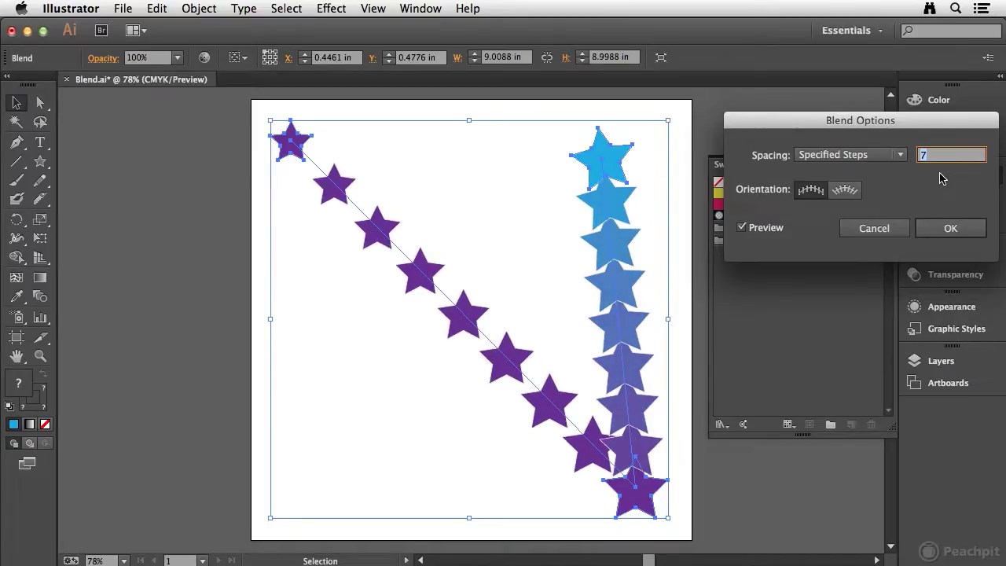
pyautogui.press('Down')
pyautogui.press('Down')
pyautogui.press('Up')
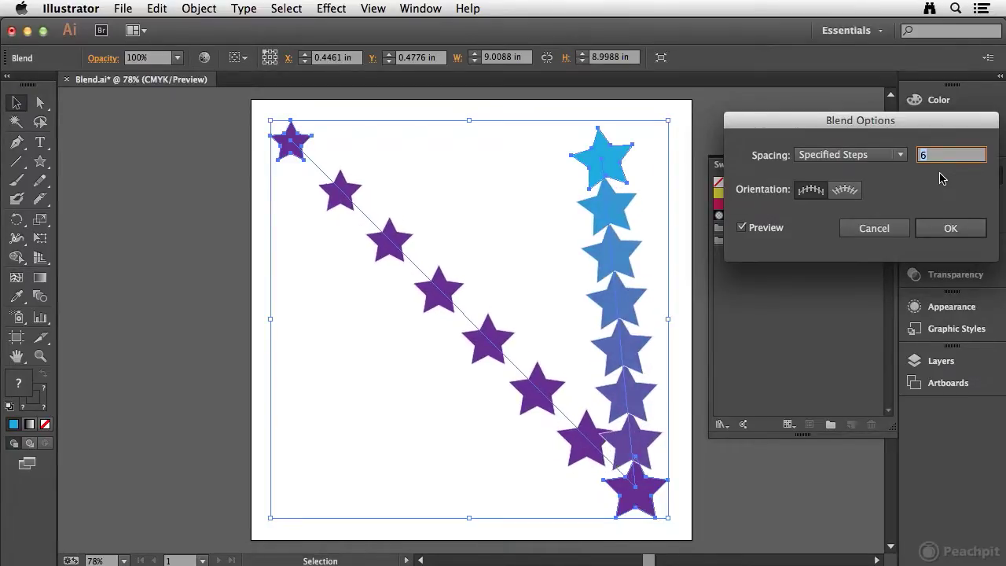
pyautogui.press('Up')
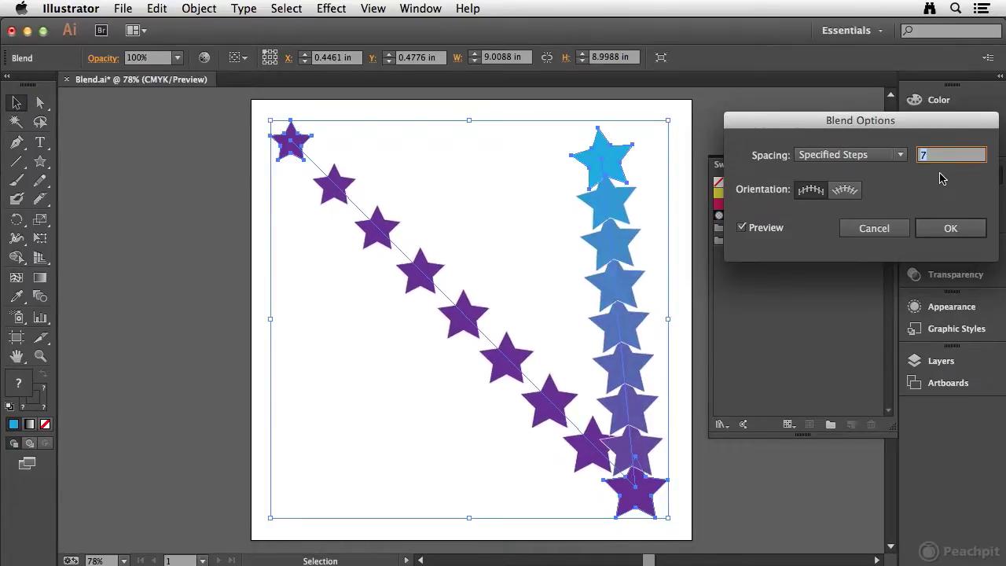
# Set the blend spacing to Specified Distance at 1 in and apply the options
pyautogui.click(843, 157)
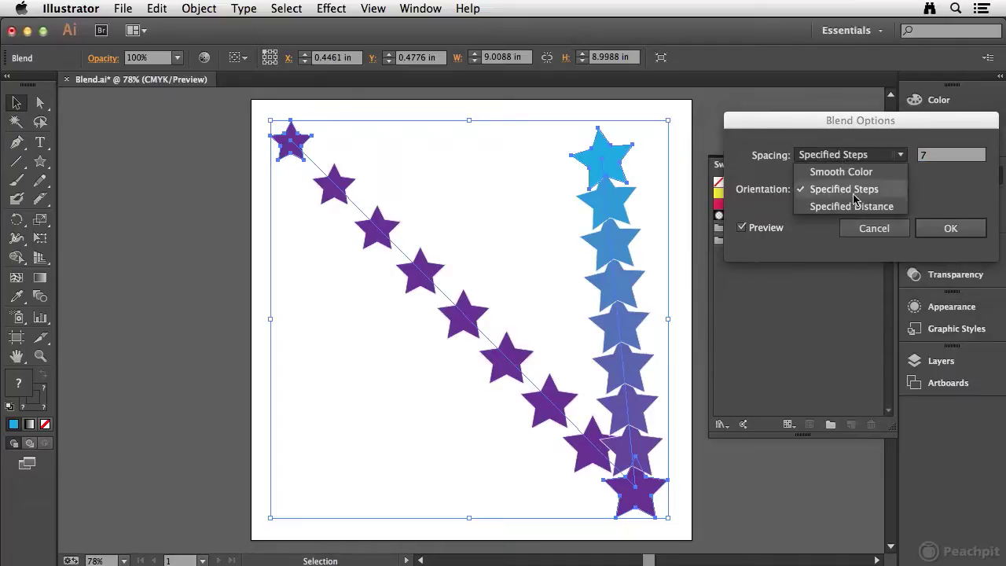
pyautogui.click(819, 207)
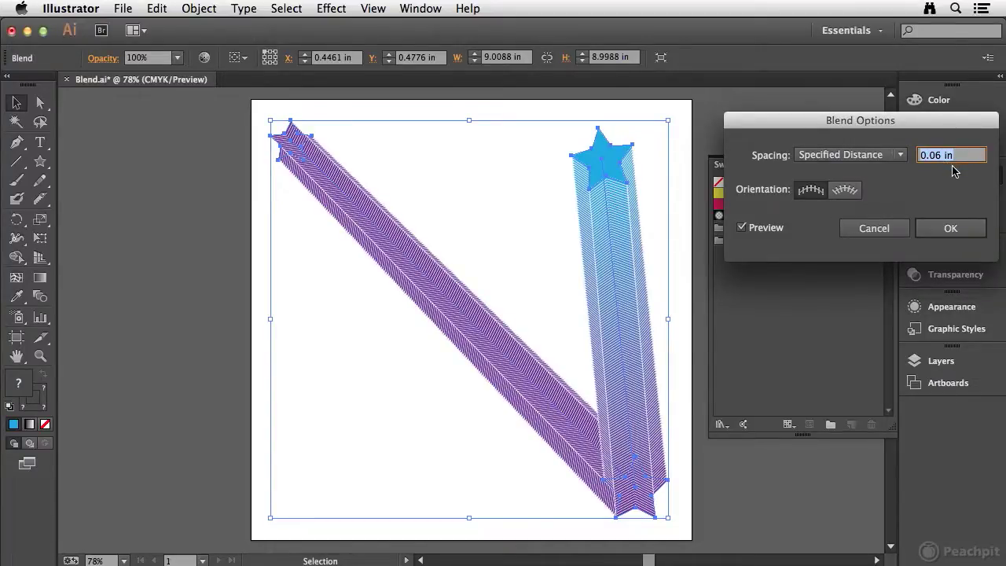
pyautogui.write('1')
pyautogui.press('Tab')
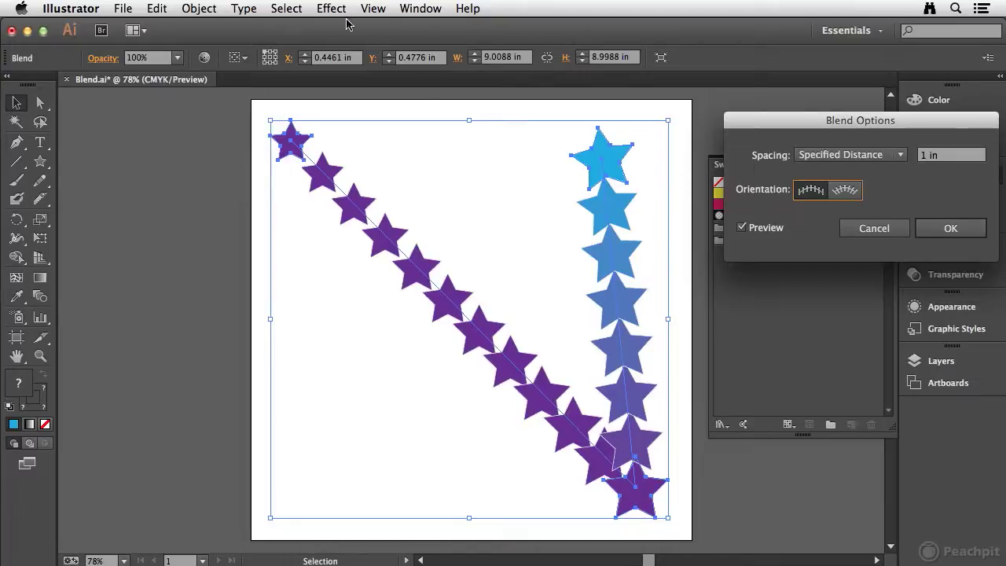
pyautogui.click(957, 228)
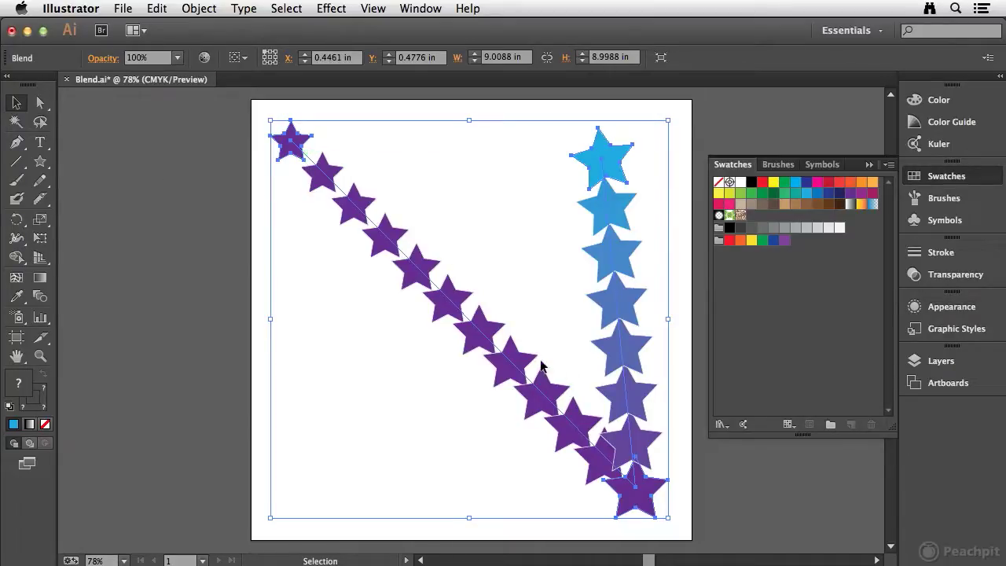
# Revert Blend.ai to its last saved version, discarding the blend and the added star
pyautogui.click(124, 10)
pyautogui.click(186, 220)
pyautogui.click(651, 320)
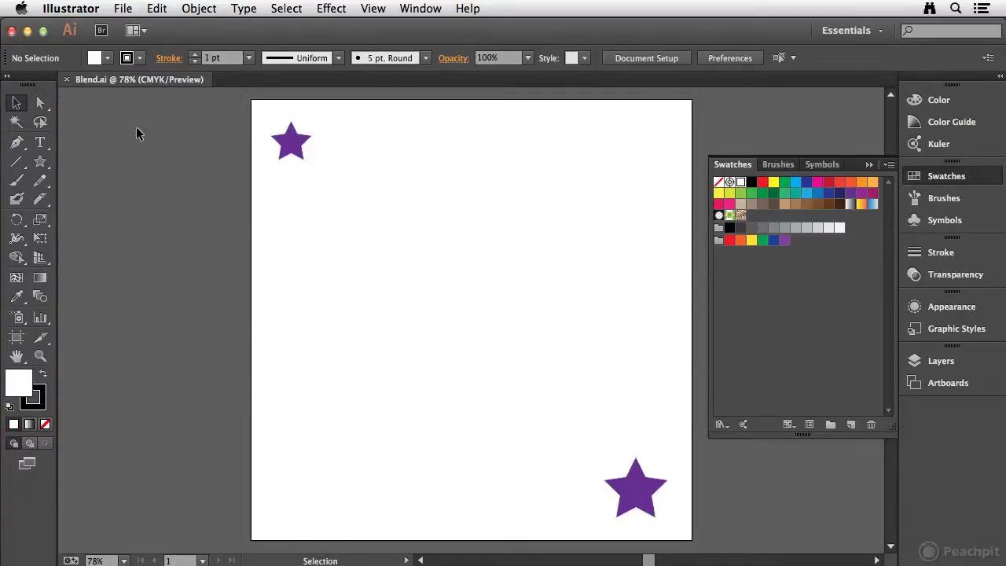
# Select both purple stars and create a blend from the small star to the large star
pyautogui.click(271, 141)
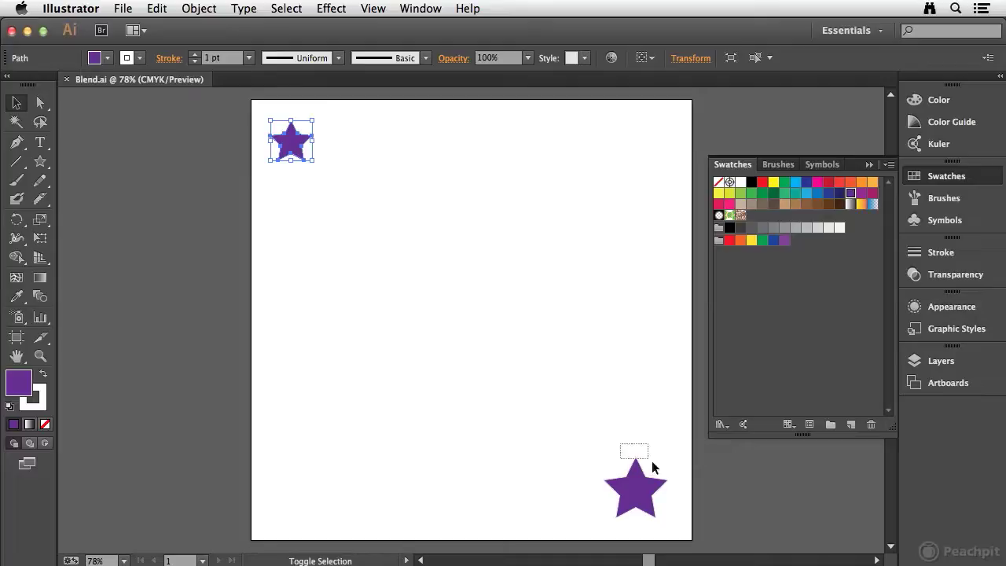
pyautogui.keyDown('shift'); pyautogui.click(634, 475); pyautogui.keyUp('shift')
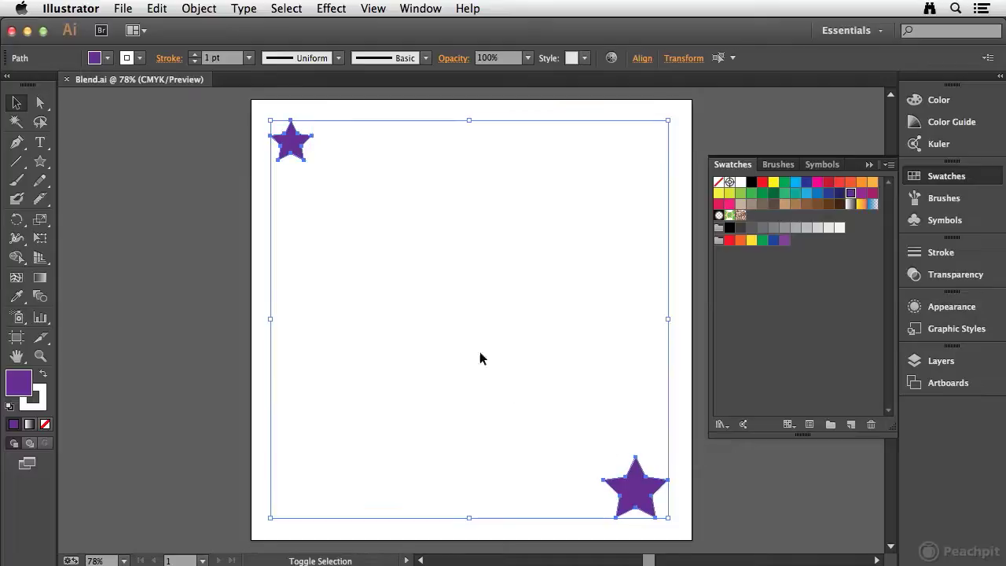
pyautogui.click(40, 296)
pyautogui.click(301, 152)
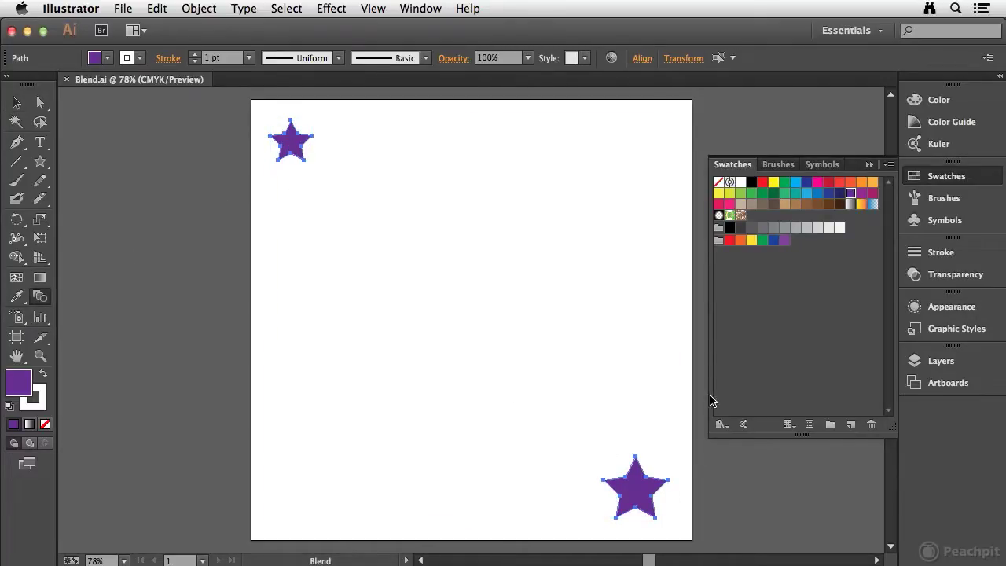
pyautogui.click(646, 496)
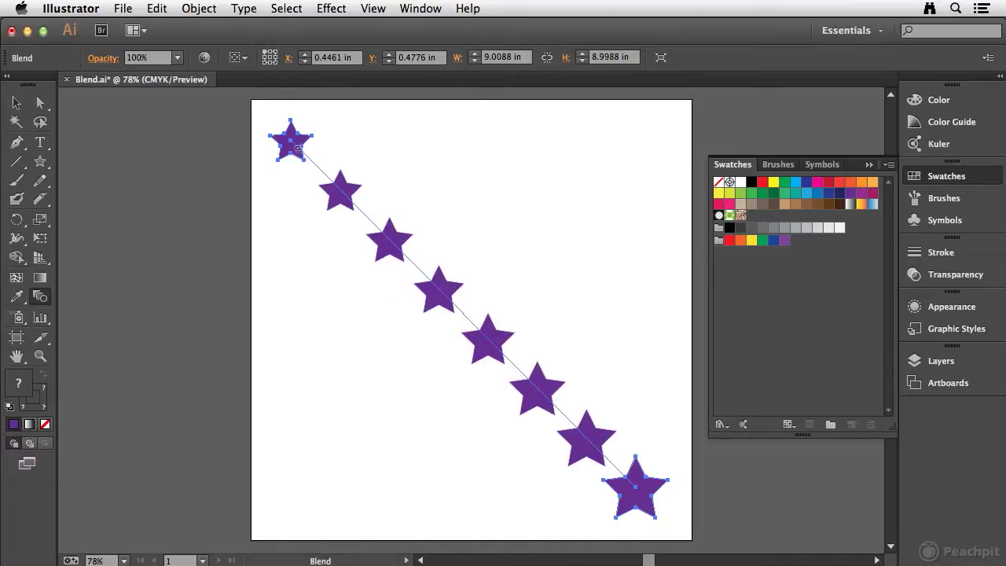
# Redraw the blend's spine with the Pencil tool as a winding S-shaped curve from the small star to the large star
pyautogui.click(40, 180)
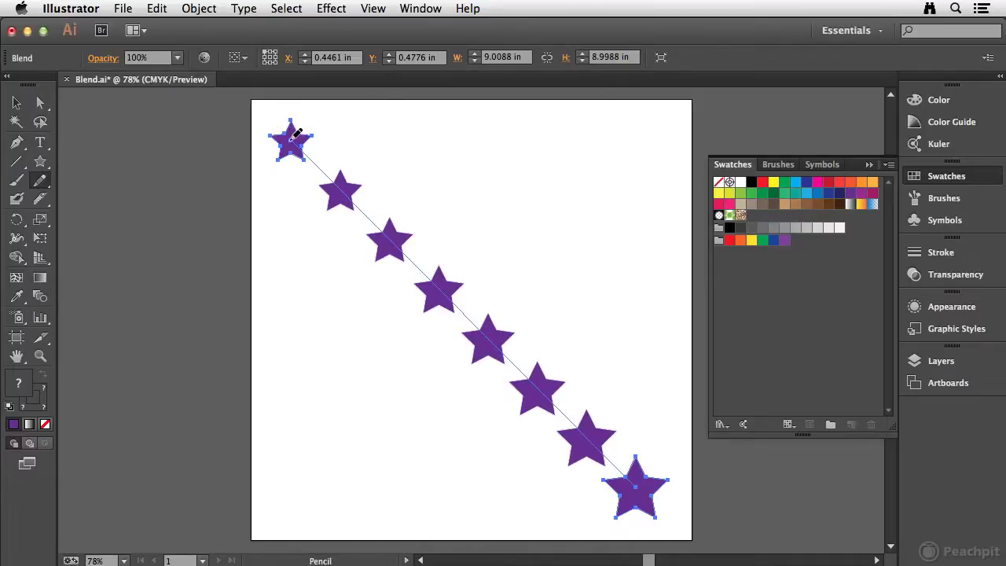
pyautogui.moveTo(315, 135)
pyautogui.mouseDown()
pyautogui.moveTo(415, 152)
pyautogui.moveTo(431, 185)
pyautogui.moveTo(308, 271)
pyautogui.mouseUp()
pyautogui.moveTo(407, 375)
pyautogui.mouseDown()
pyautogui.moveTo(569, 349)
pyautogui.moveTo(647, 349)
pyautogui.moveTo(670, 403)
pyautogui.moveTo(648, 491)
pyautogui.mouseUp()
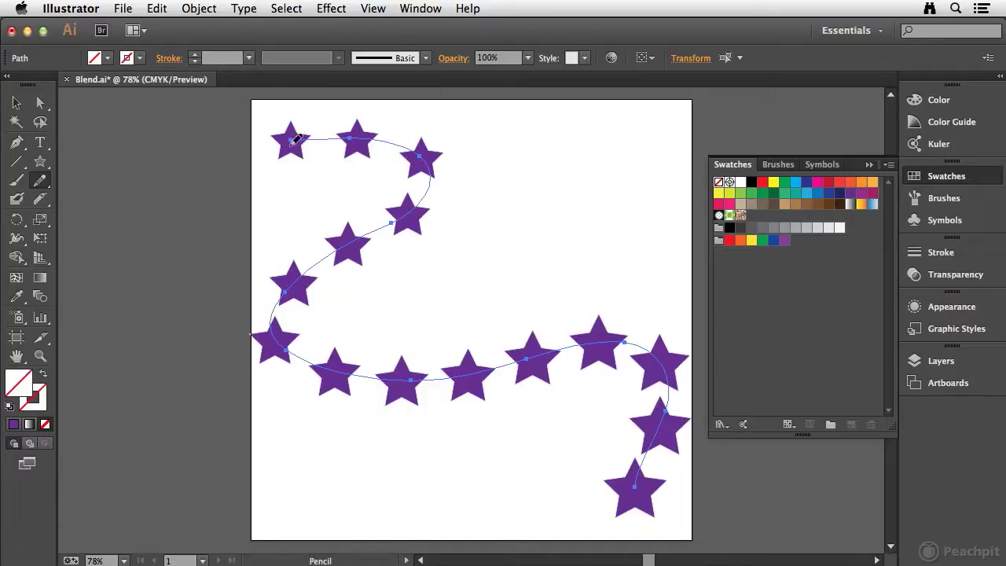
# Redraw the blend's spine with the Pencil tool as a wider winding curve from the small star to the large star
pyautogui.moveTo(297, 135)
pyautogui.mouseDown()
pyautogui.moveTo(423, 133)
pyautogui.moveTo(506, 142)
pyautogui.moveTo(521, 185)
pyautogui.moveTo(440, 233)
pyautogui.moveTo(291, 287)
pyautogui.moveTo(273, 306)
pyautogui.moveTo(301, 344)
pyautogui.moveTo(437, 384)
pyautogui.moveTo(494, 425)
pyautogui.mouseUp()
pyautogui.moveTo(617, 450); pyautogui.dragTo(632, 487)
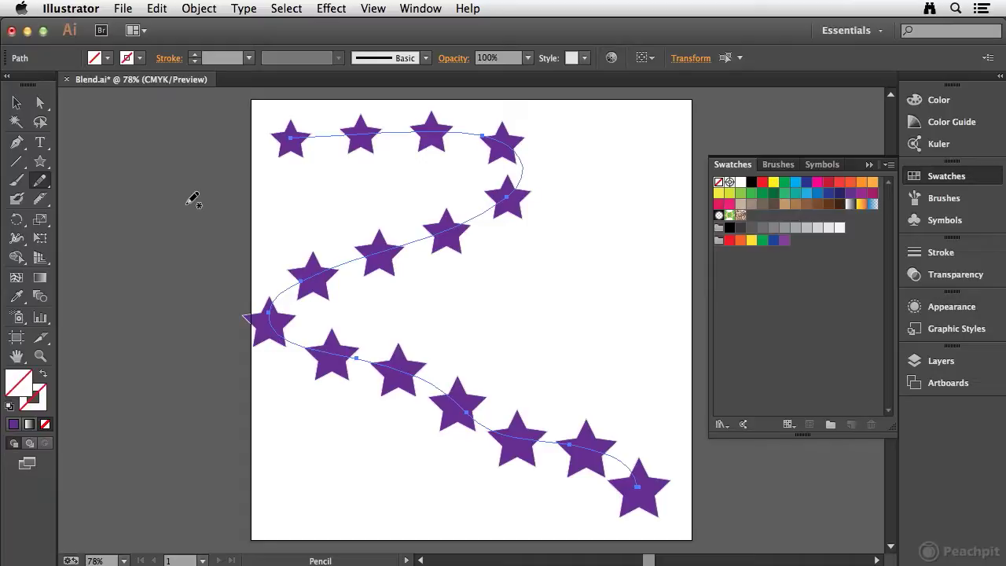
# Draw a star about 8.2 in wide over the artboard and replace the blend's spine with it
pyautogui.click(46, 164)
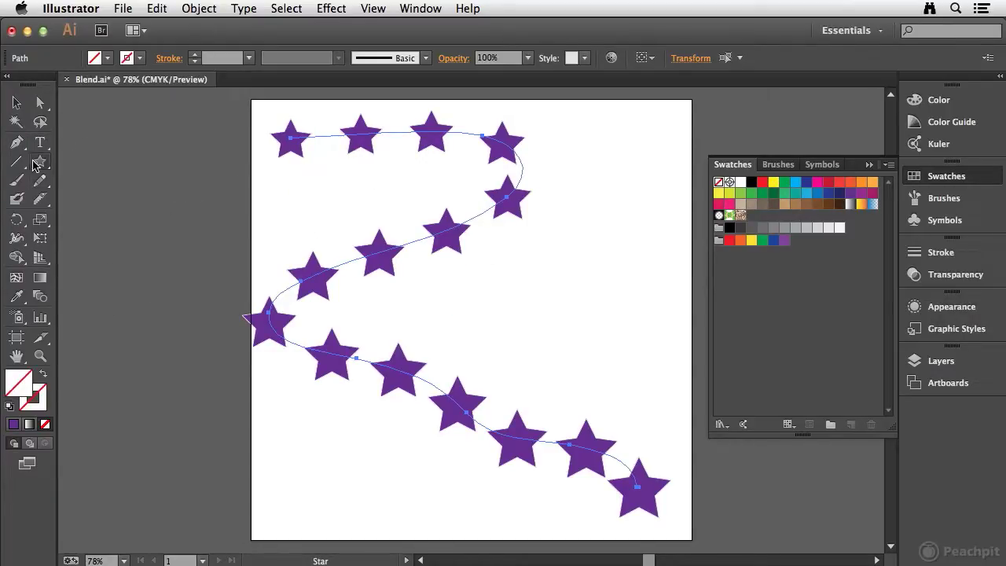
pyautogui.moveTo(359, 207); pyautogui.dragTo(587, 474)
pyautogui.click(17, 103)
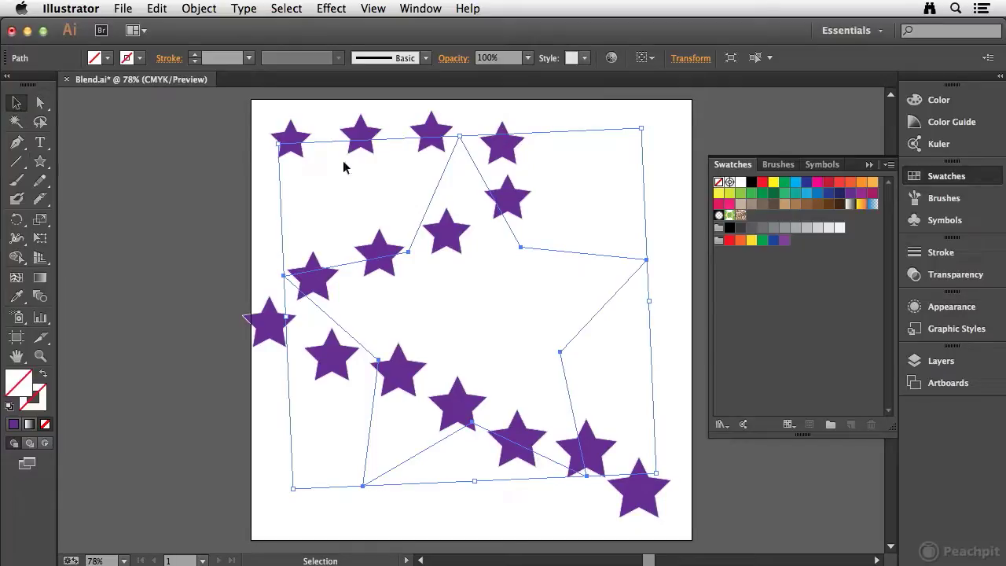
pyautogui.keyDown('shift'); pyautogui.click(291, 130); pyautogui.keyUp('shift')
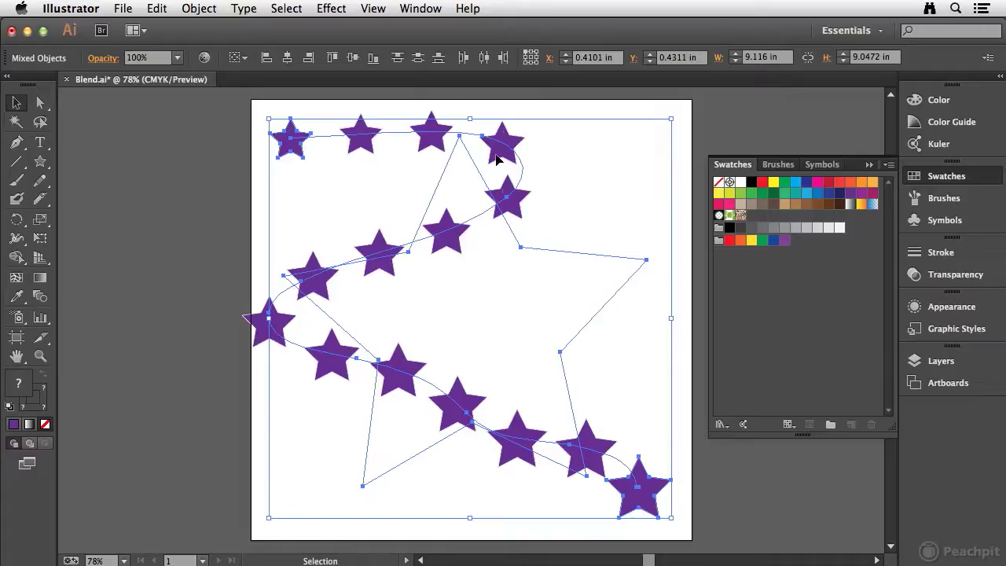
pyautogui.click(196, 9)
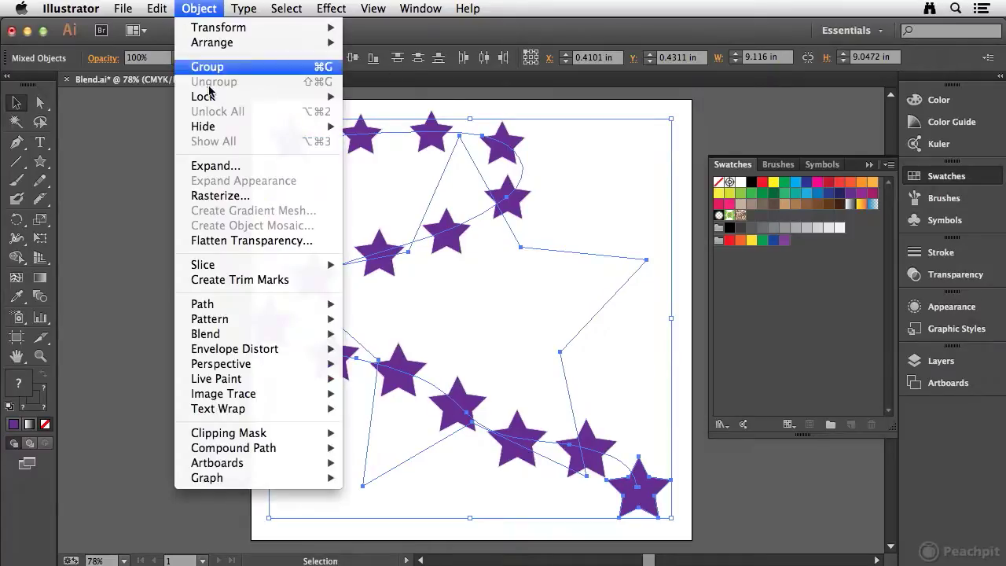
pyautogui.moveTo(243, 335)
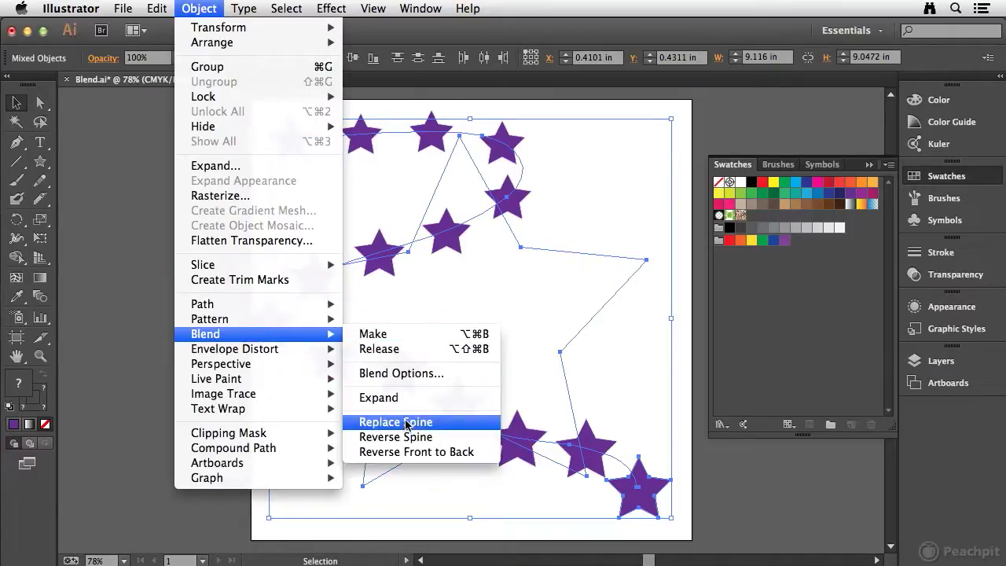
pyautogui.click(428, 427)
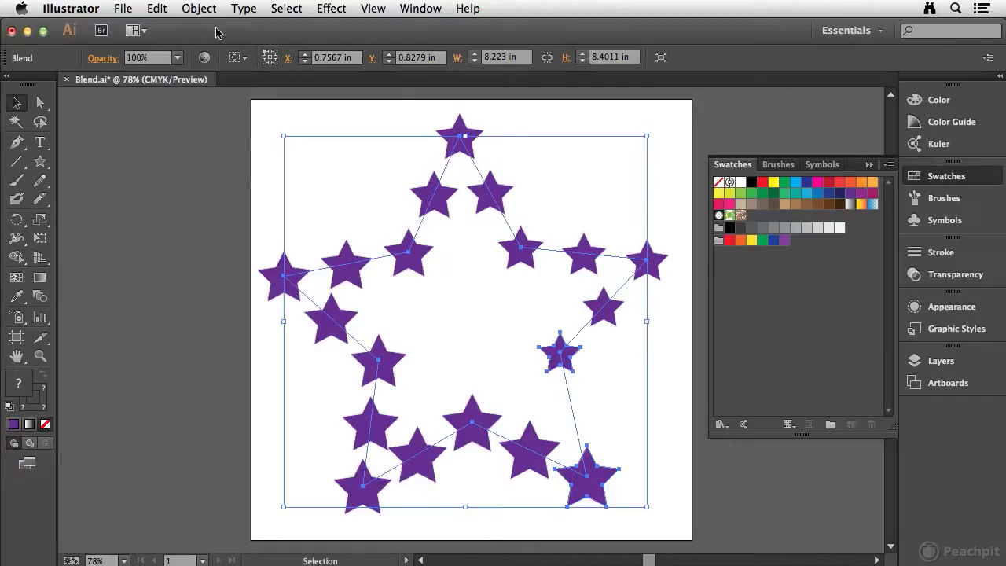
# Preview the star-shaped blend with Specified Distance spacing of 0.5 in, then cancel the blend options
pyautogui.click(199, 7)
pyautogui.moveTo(228, 338)
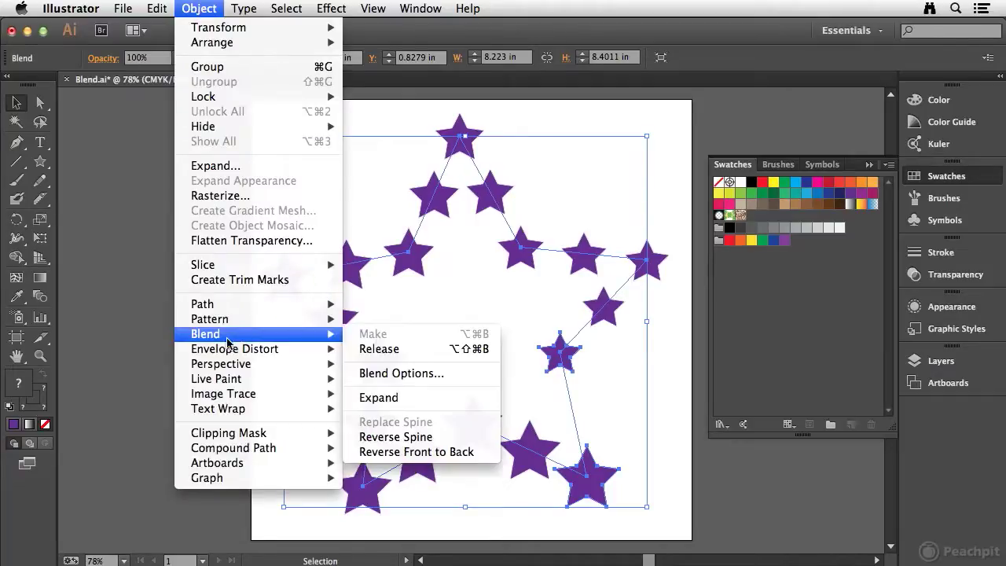
pyautogui.click(408, 375)
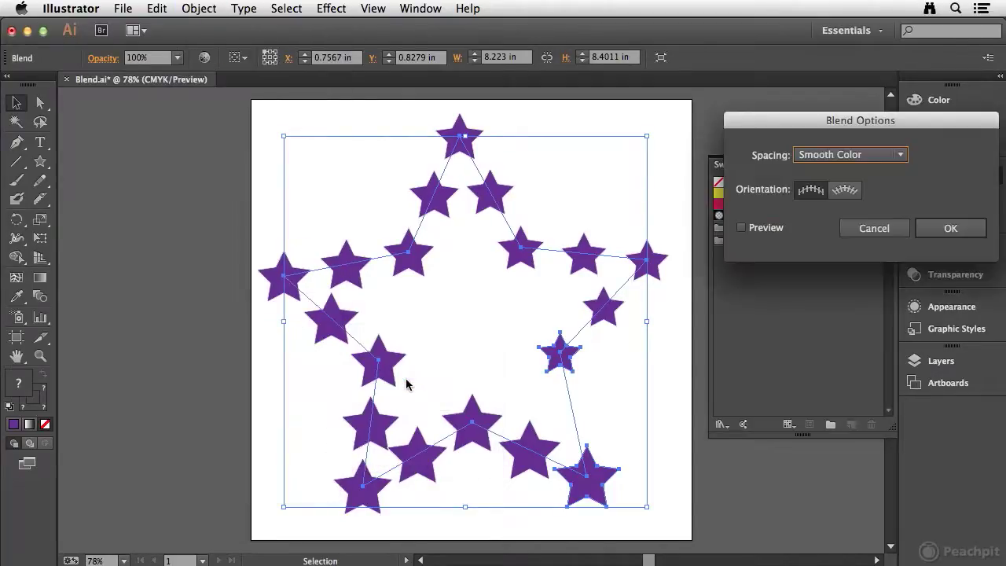
pyautogui.click(877, 155)
pyautogui.click(848, 205)
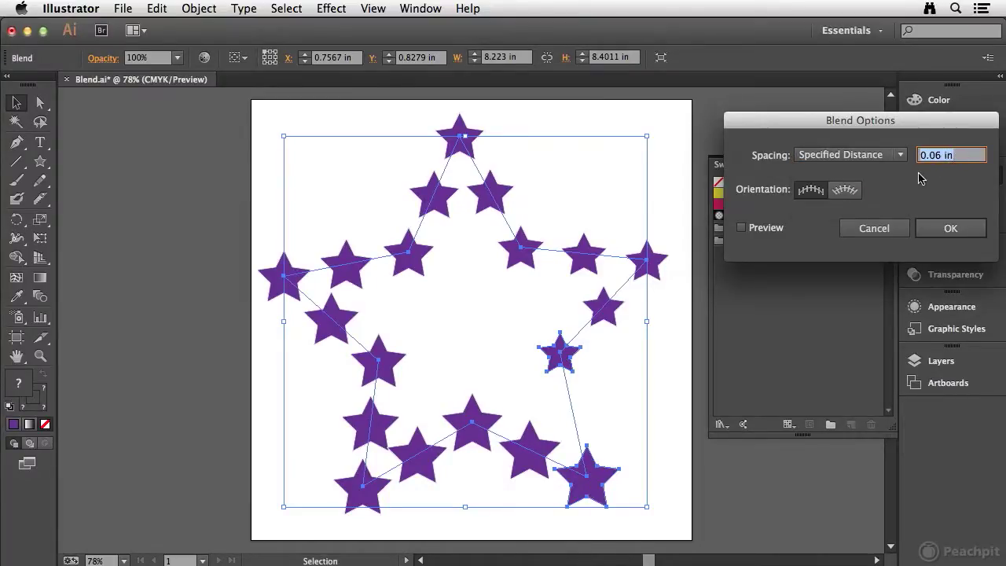
pyautogui.write('.5')
pyautogui.press('Tab')
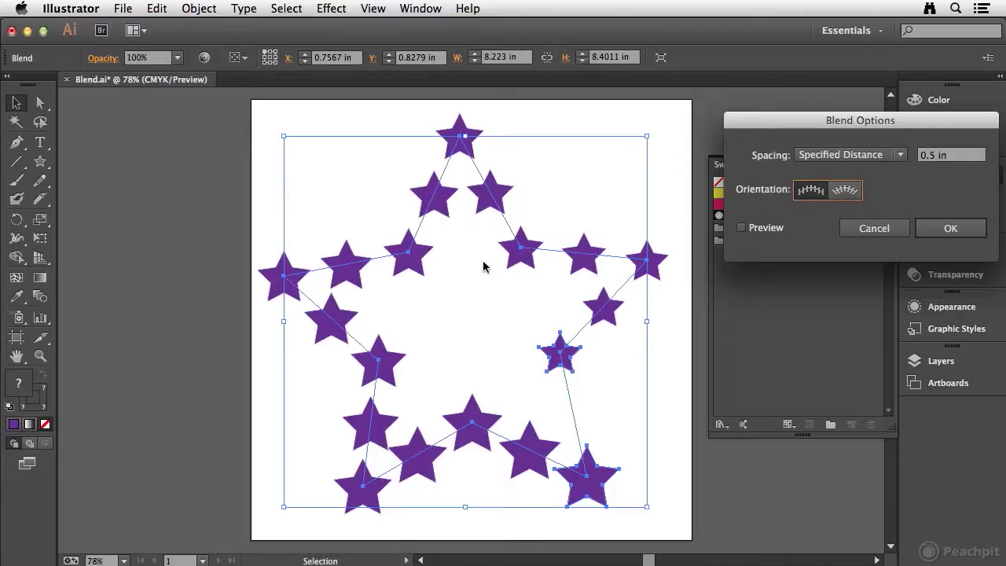
pyautogui.click(764, 228)
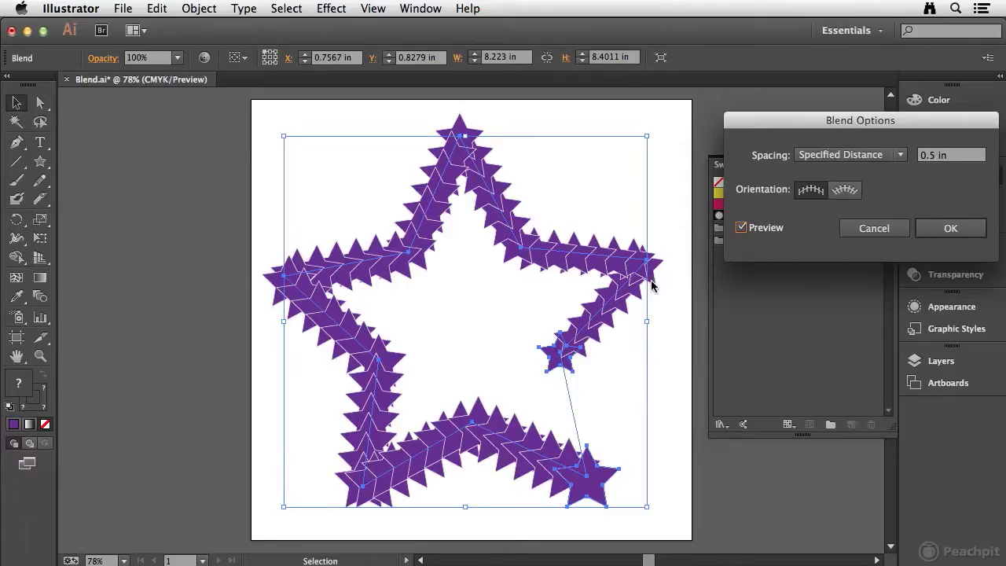
pyautogui.click(886, 228)
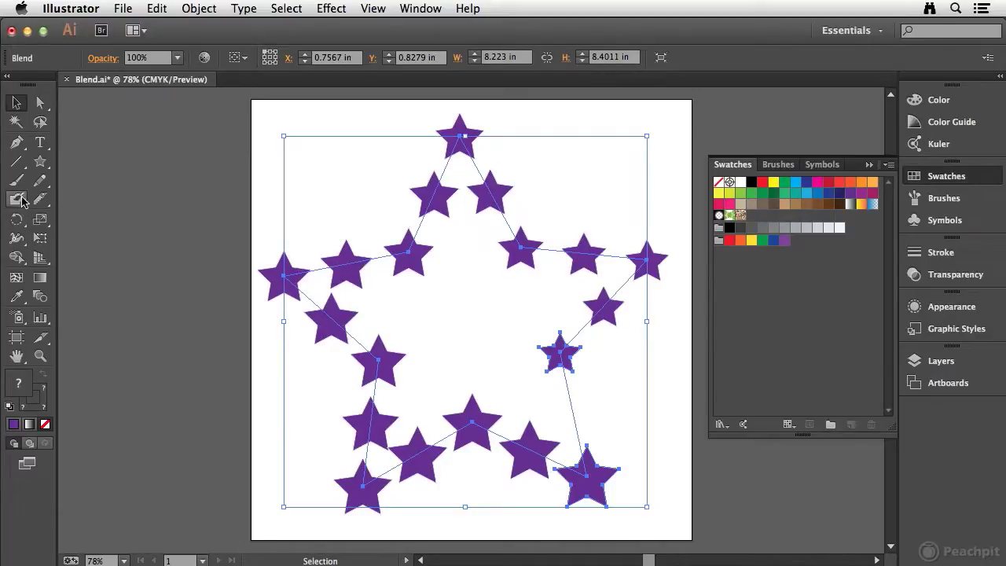
# Draw a large spiral with the Spiral tool across the artboard and replace the blend's spine with it
pyautogui.moveTo(17, 162); pyautogui.dragTo(97, 196)
pyautogui.moveTo(456, 258); pyautogui.dragTo(629, 366)
pyautogui.click(15, 103)
pyautogui.press('super+a')
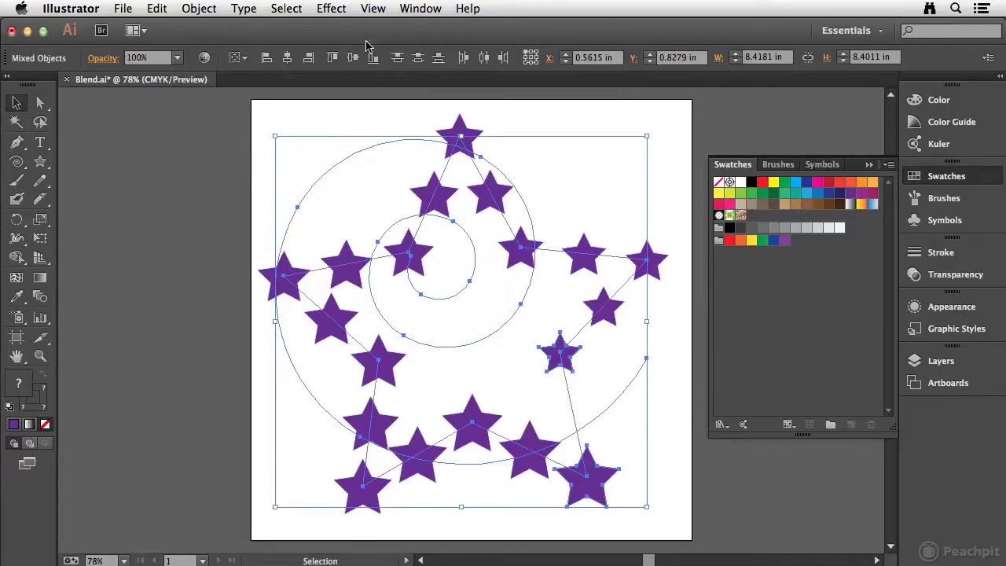
pyautogui.click(199, 7)
pyautogui.moveTo(262, 336)
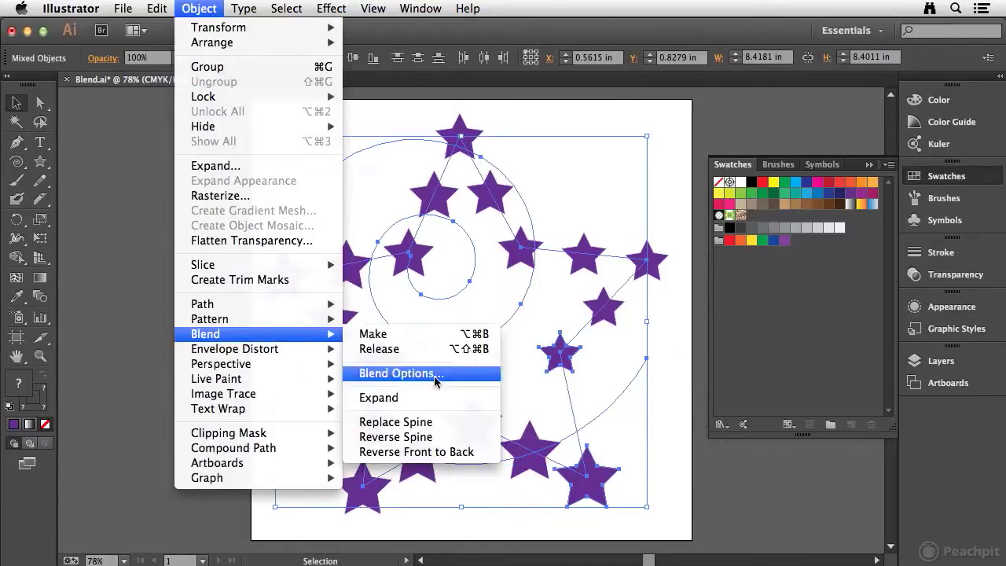
pyautogui.click(426, 423)
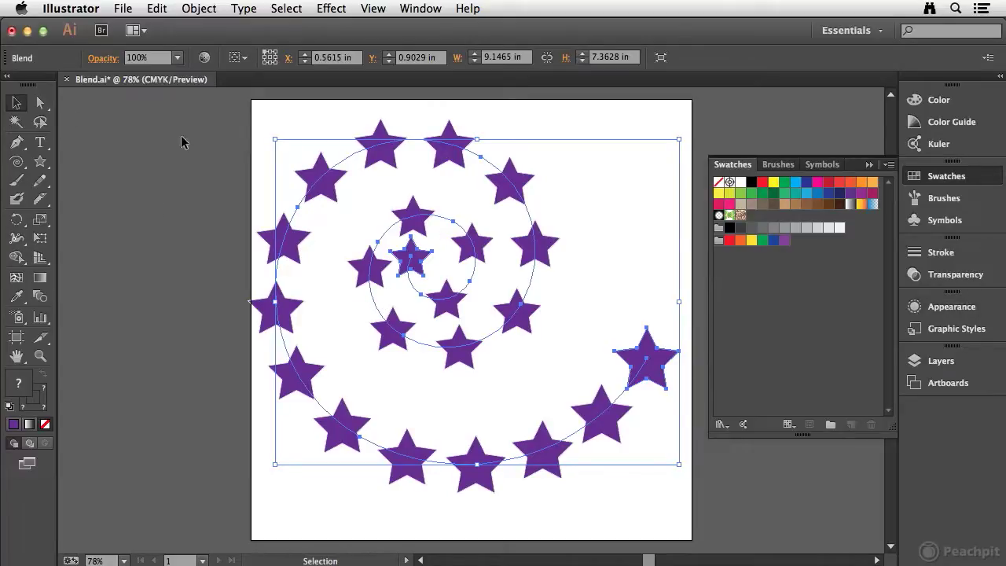
# Isolate the spiral blend, fill the small star at its center with light blue, and exit isolation mode
pyautogui.doubleClick(418, 269)
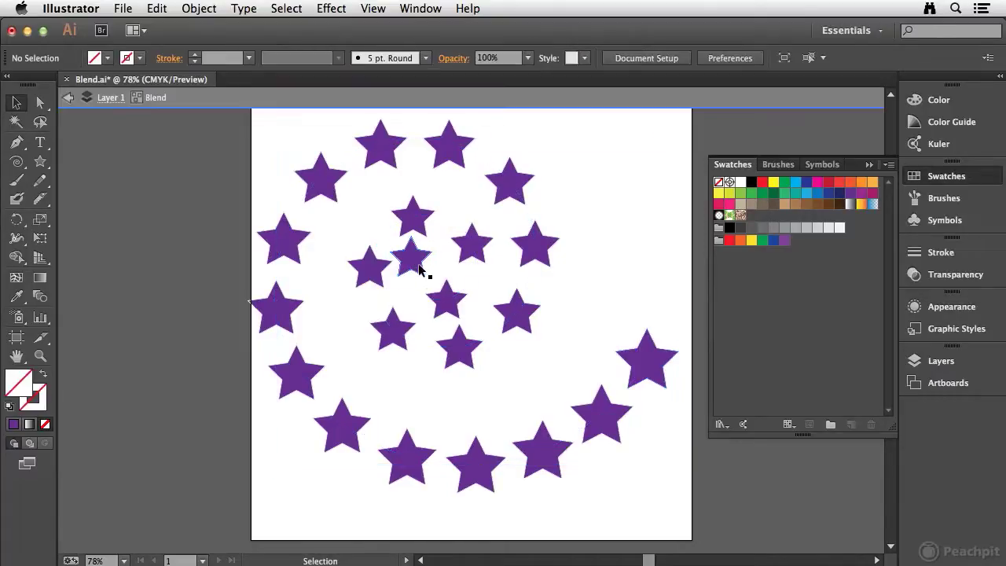
pyautogui.click(419, 269)
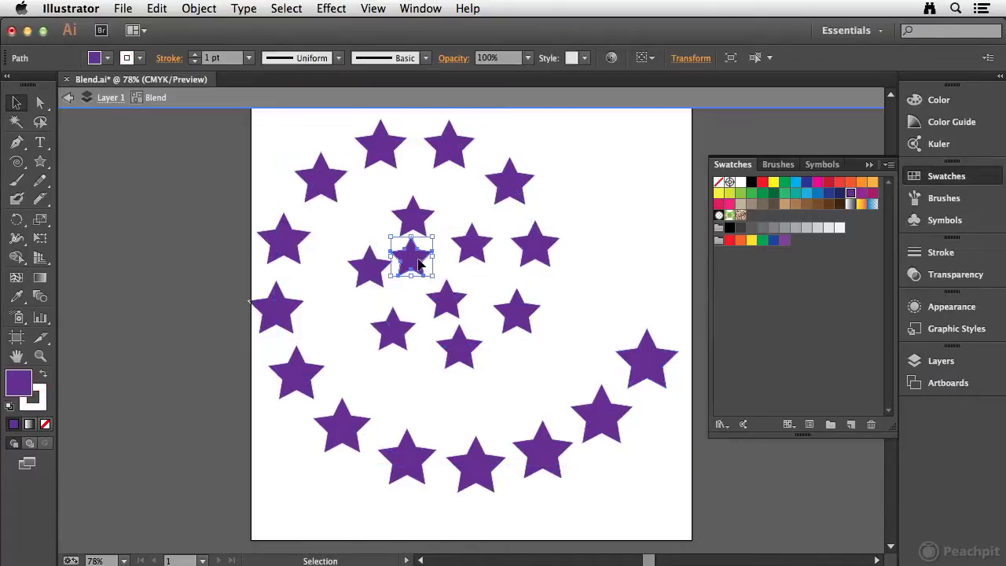
pyautogui.click(806, 193)
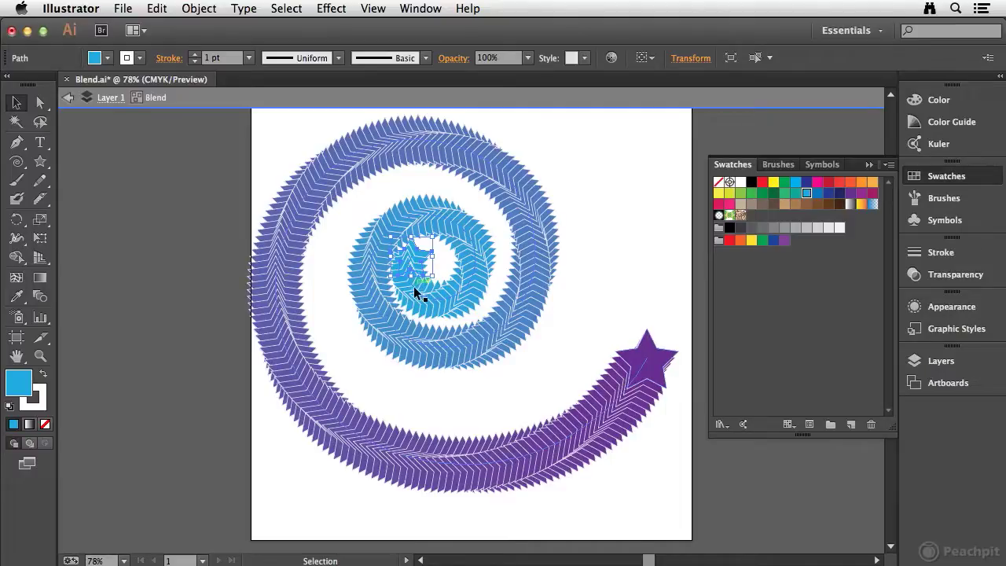
pyautogui.doubleClick(285, 136)
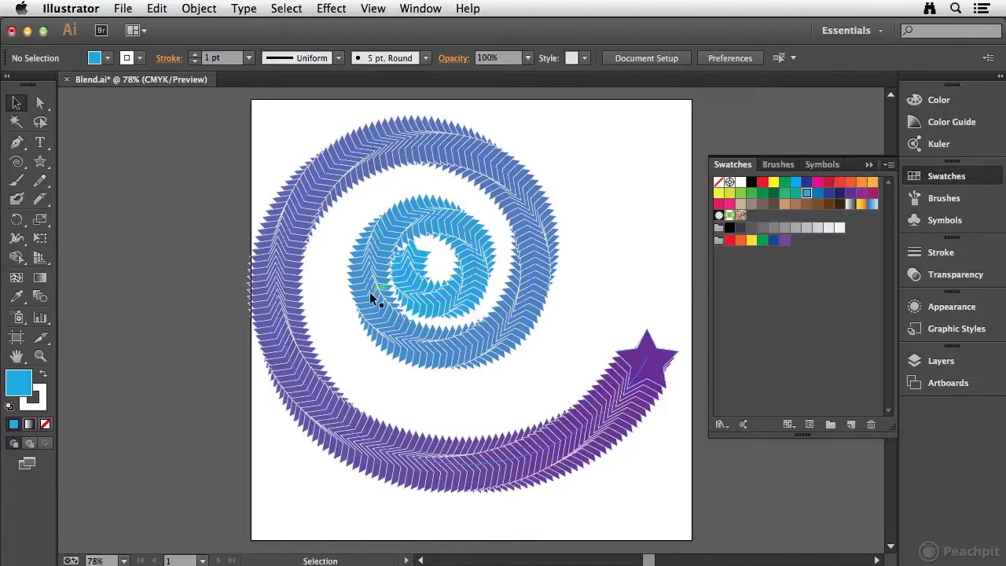
# Delete the spiral blend and draw two wavy freehand paths diagonally down the artboard with the Pencil tool
pyautogui.click(415, 283)
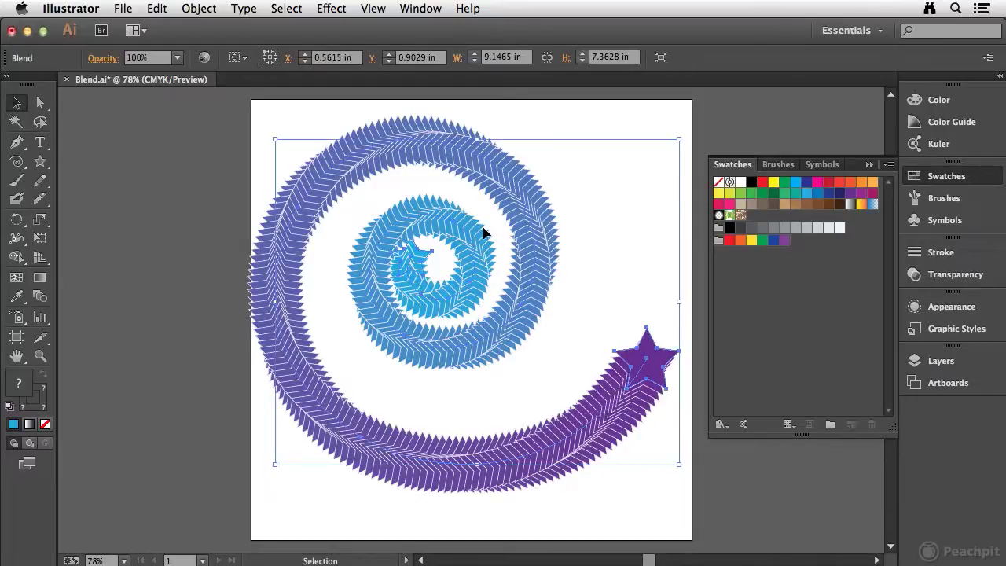
pyautogui.press('Delete')
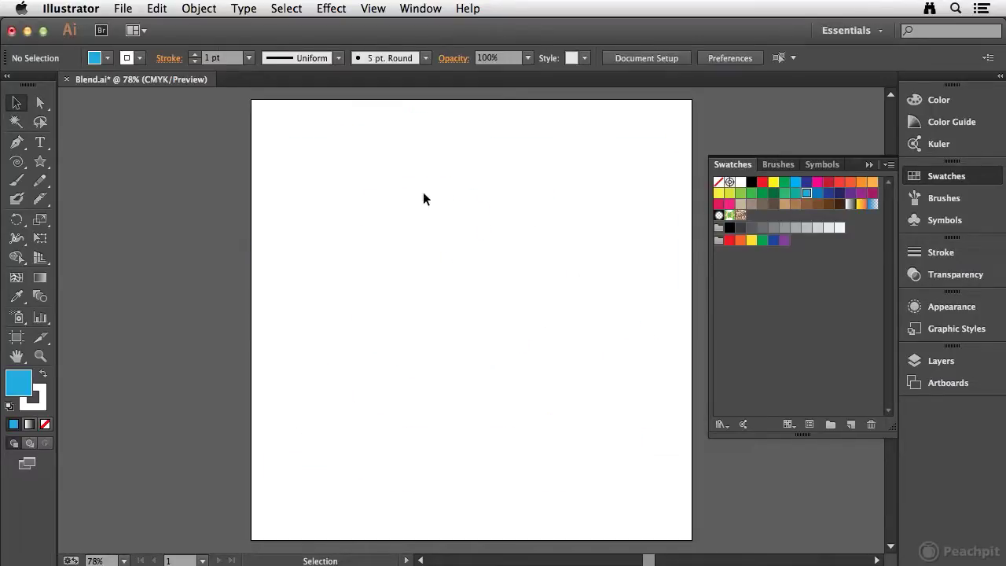
pyautogui.click(40, 179)
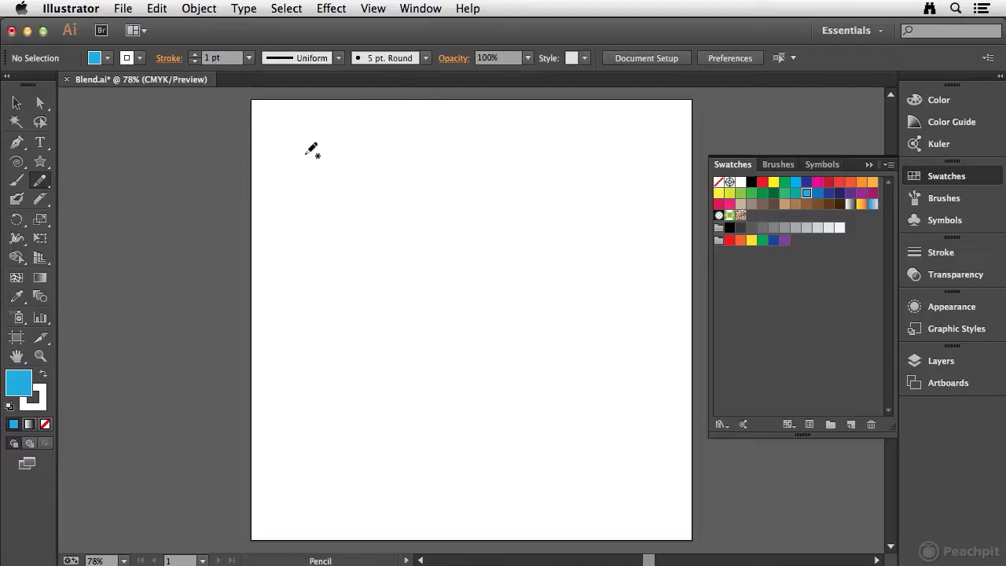
pyautogui.moveTo(294, 151)
pyautogui.mouseDown()
pyautogui.moveTo(345, 135)
pyautogui.moveTo(462, 271)
pyautogui.moveTo(665, 415)
pyautogui.moveTo(722, 537)
pyautogui.mouseUp()
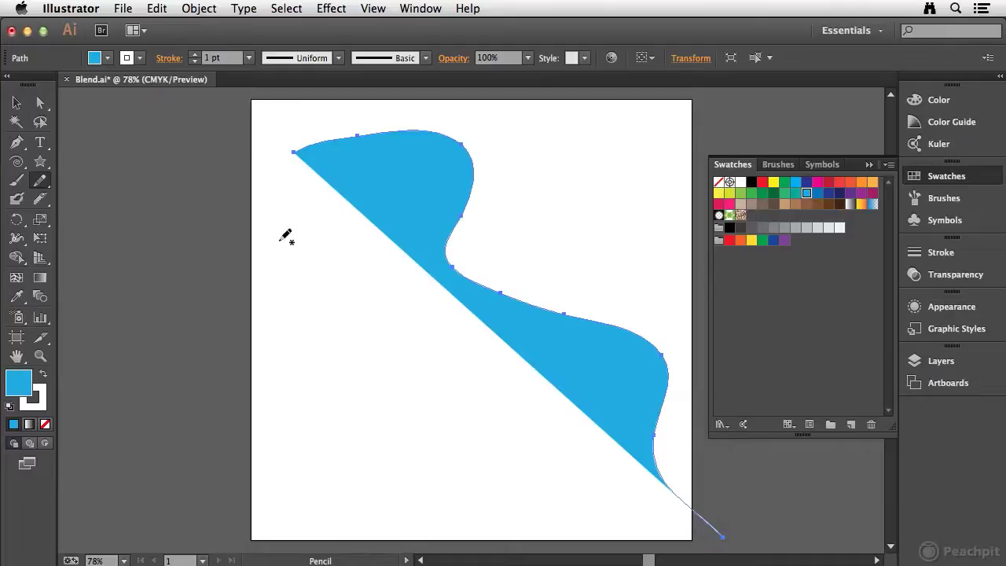
pyautogui.moveTo(260, 297)
pyautogui.mouseDown()
pyautogui.moveTo(352, 293)
pyautogui.moveTo(382, 385)
pyautogui.moveTo(638, 547)
pyautogui.mouseUp()
# Select both wavy paths, remove their fill, and apply the white-to-black gradient swatch to their strokes
pyautogui.click(17, 103)
pyautogui.moveTo(235, 135); pyautogui.dragTo(371, 315)
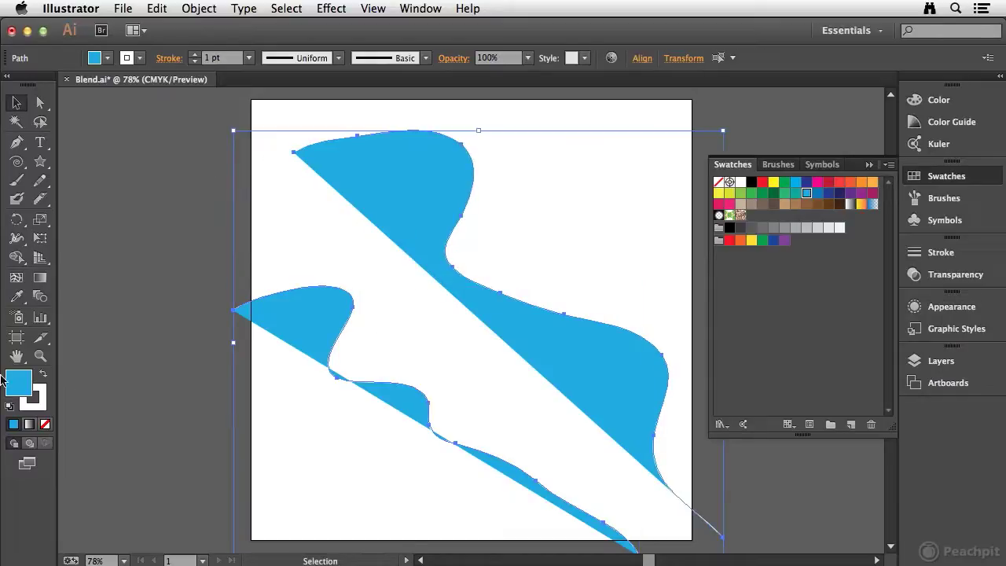
pyautogui.click(45, 424)
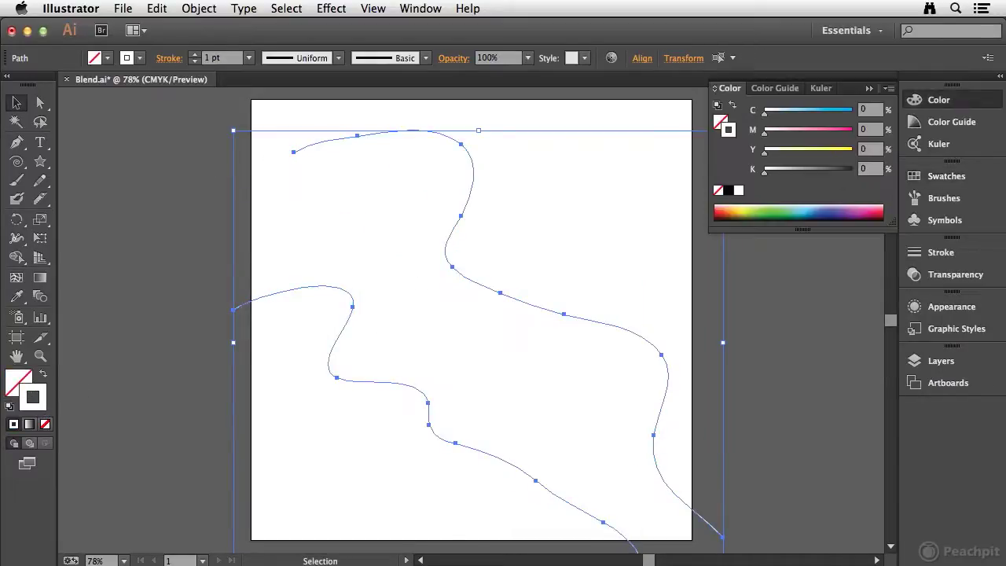
pyautogui.click(968, 177)
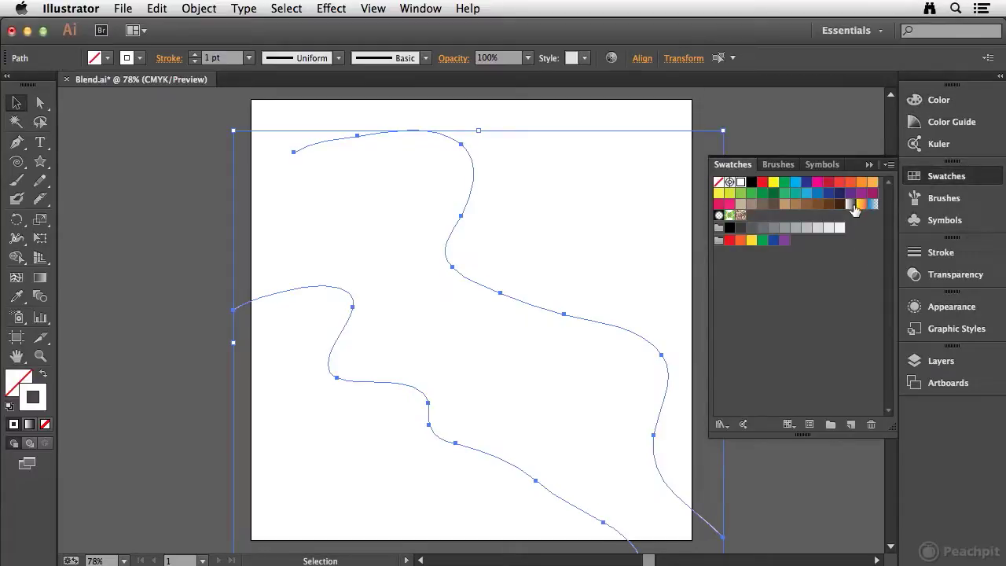
pyautogui.click(851, 205)
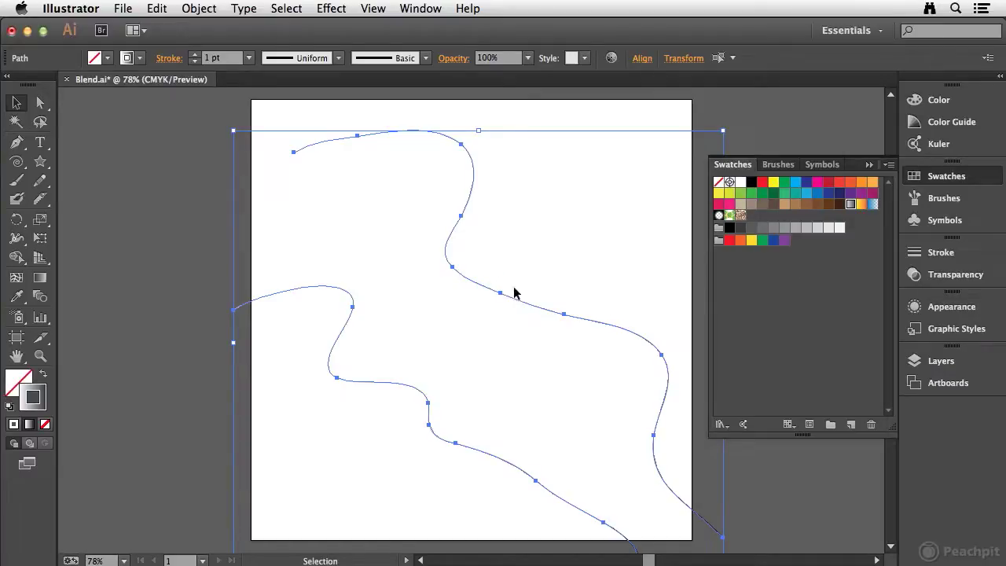
# Reverse the stroke gradient of the upper wavy path so it runs from black to white
pyautogui.click(943, 253)
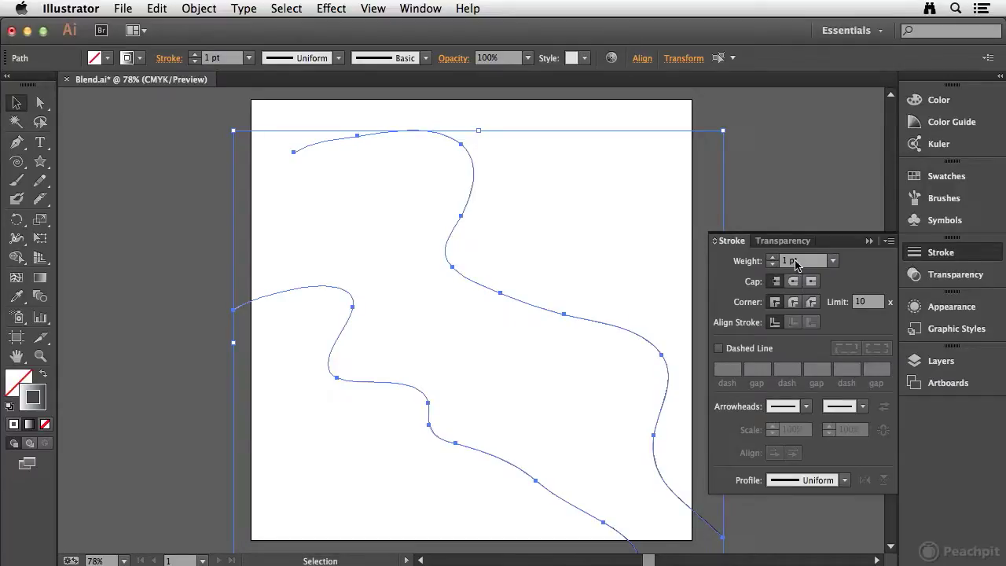
pyautogui.click(962, 252)
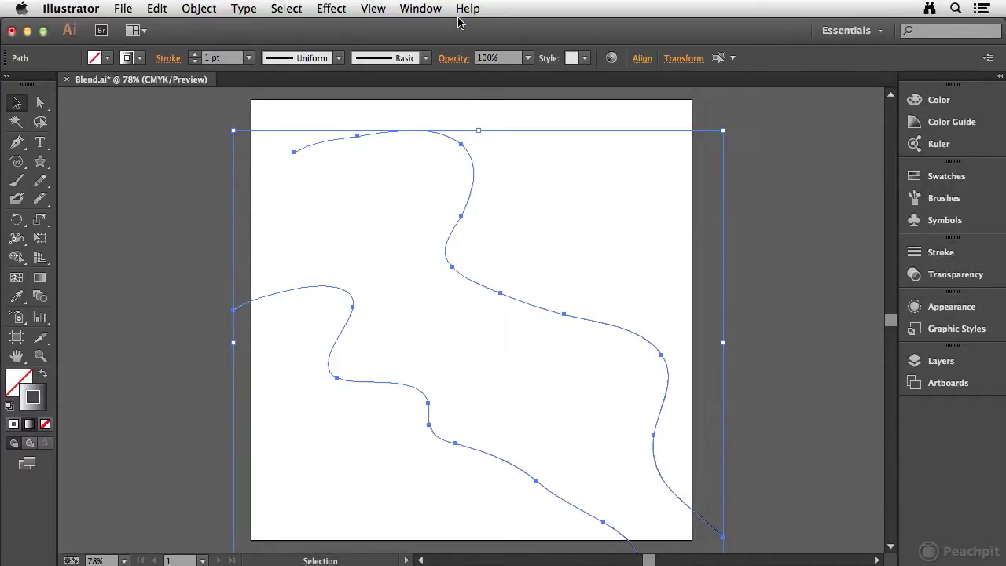
pyautogui.click(422, 9)
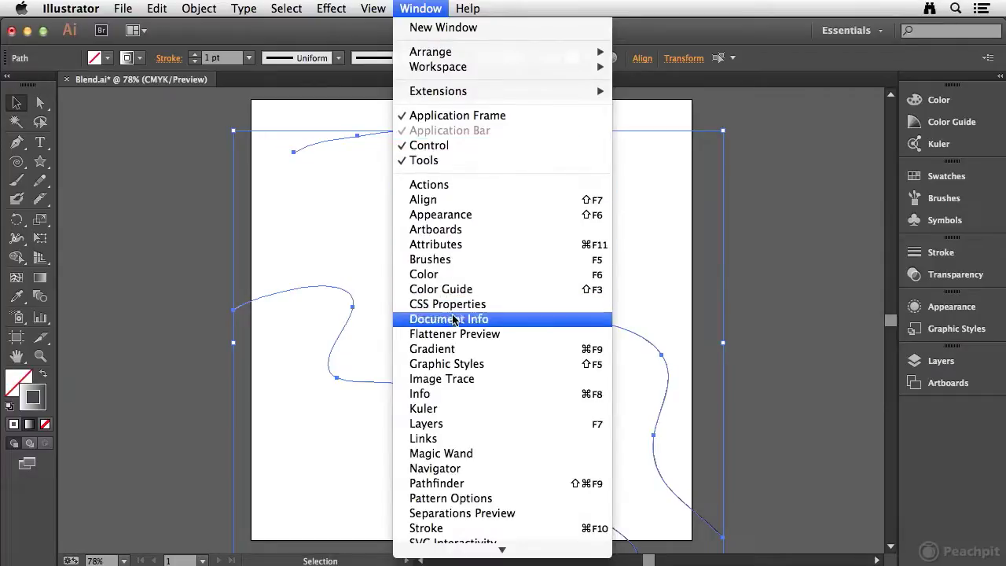
pyautogui.click(460, 350)
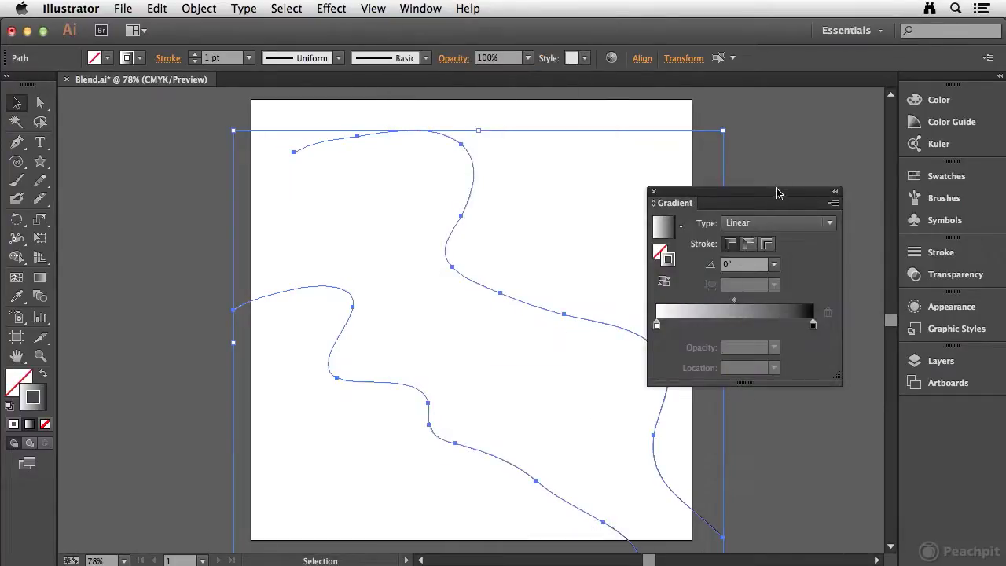
pyautogui.moveTo(777, 193); pyautogui.dragTo(829, 159)
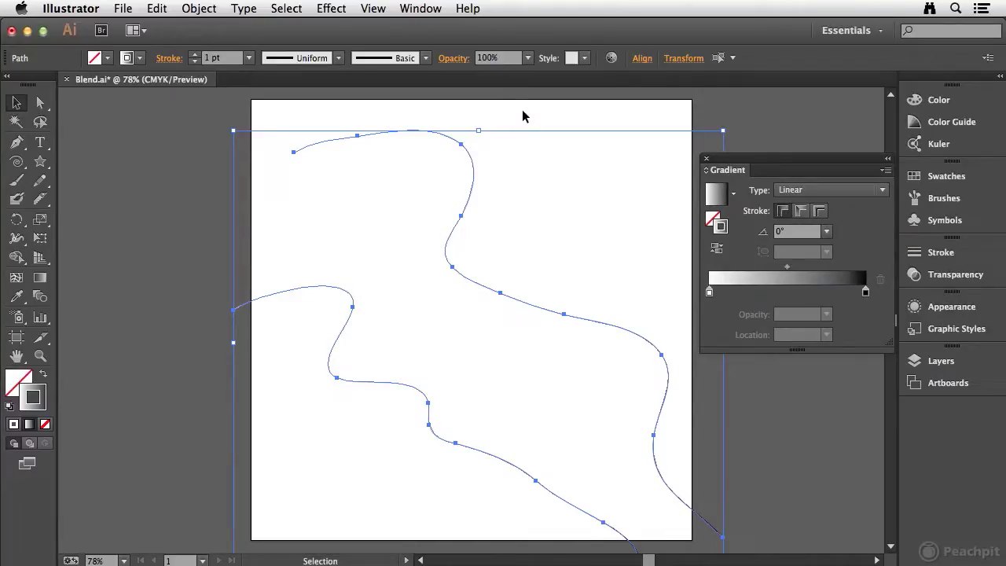
pyautogui.click(489, 158)
pyautogui.click(473, 168)
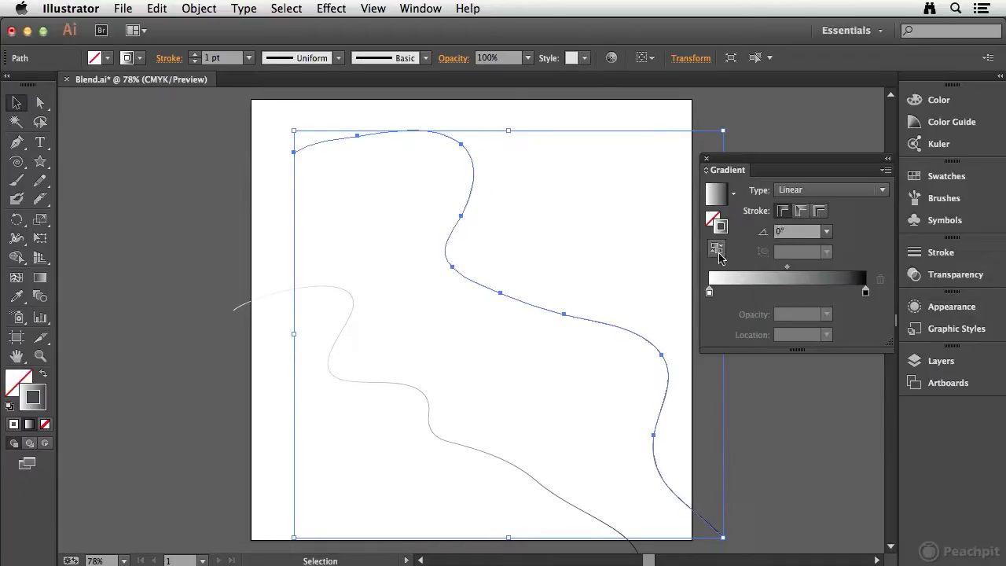
pyautogui.click(718, 253)
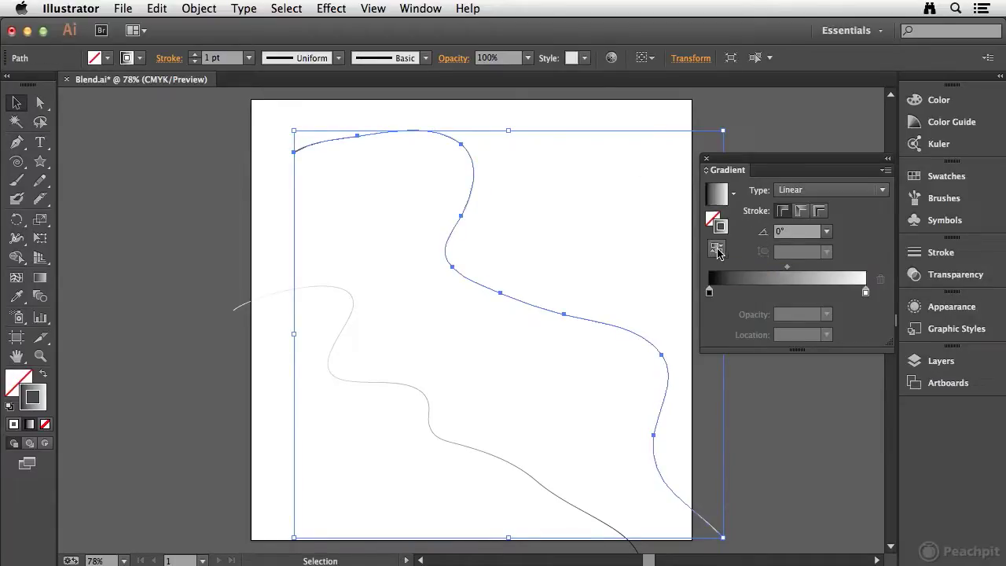
# Close the gradient settings, select both wavy gradient-stroked paths, and make a blend between them
pyautogui.click(710, 123)
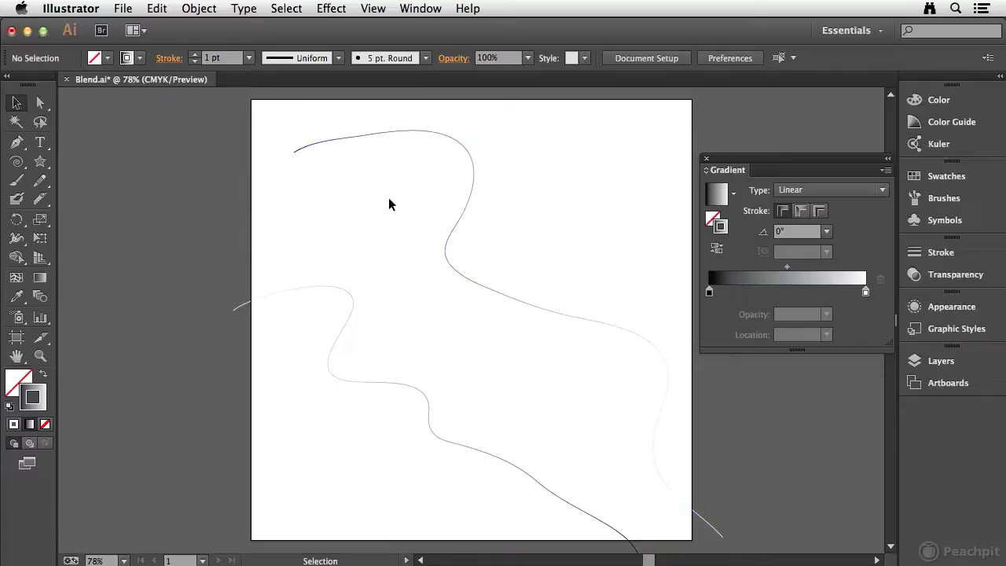
pyautogui.click(707, 160)
pyautogui.moveTo(157, 149); pyautogui.dragTo(273, 374)
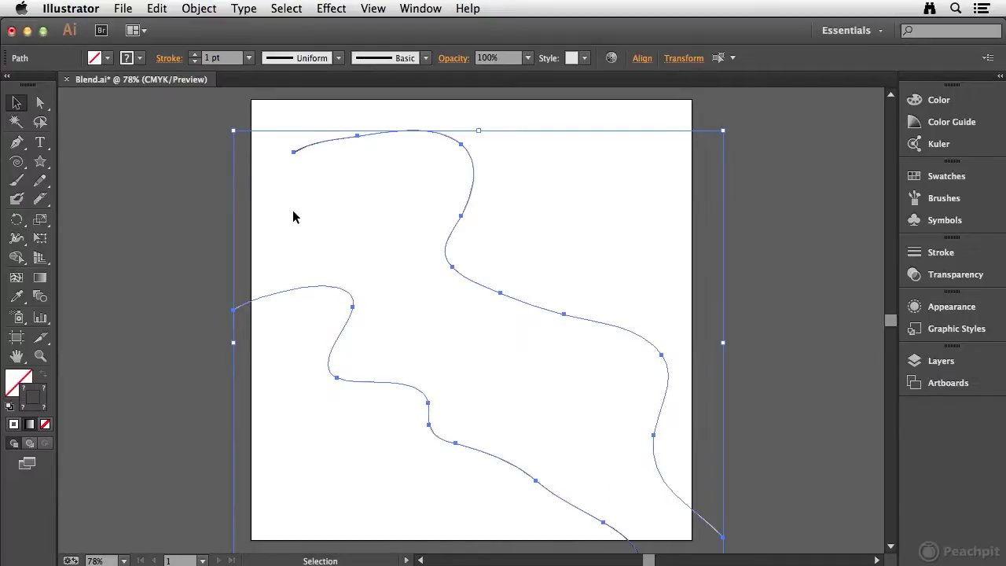
pyautogui.click(199, 9)
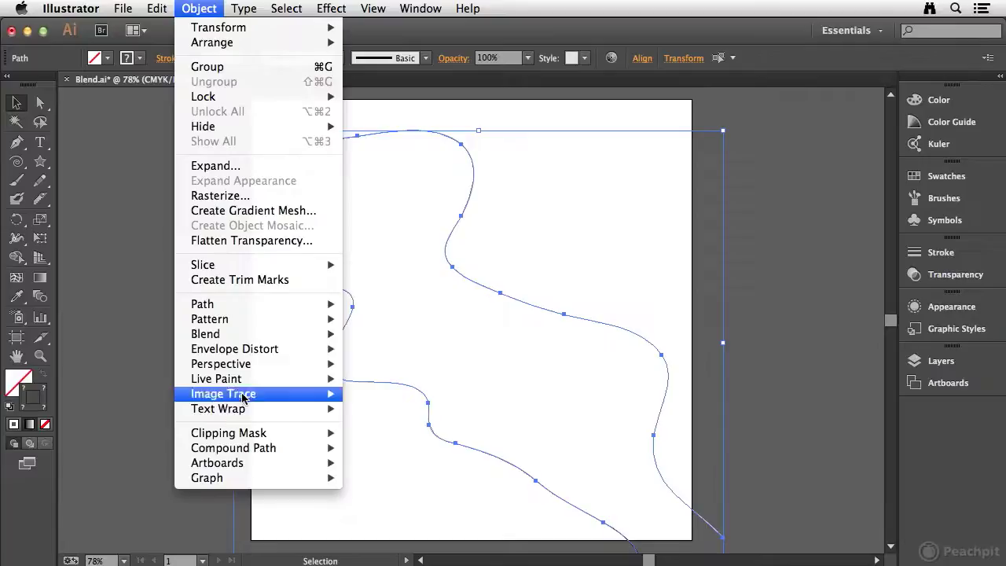
pyautogui.moveTo(275, 337)
pyautogui.click(423, 337)
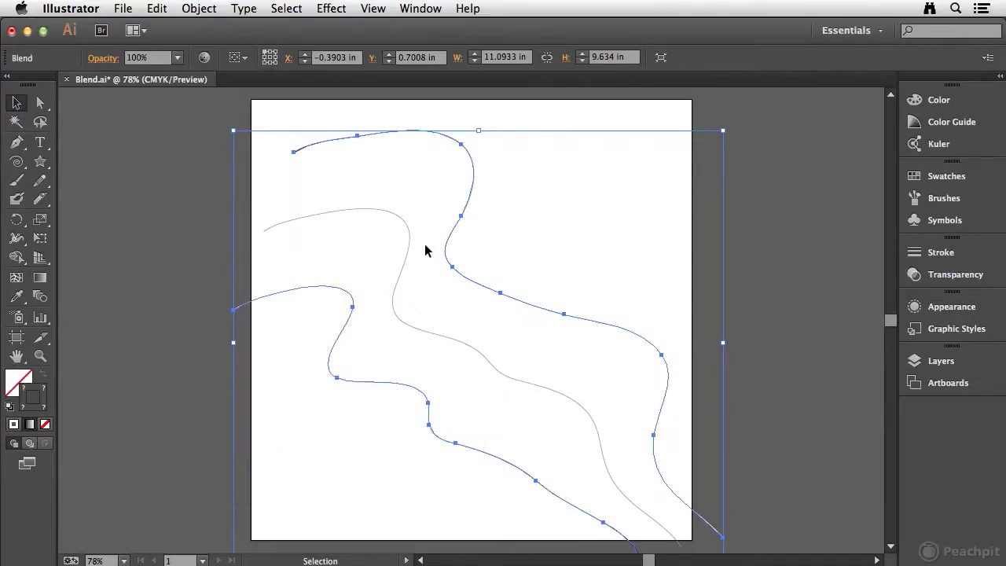
# Set the wavy blend's spacing to Specified Steps with a value of 47, with preview on
pyautogui.click(200, 10)
pyautogui.moveTo(295, 335)
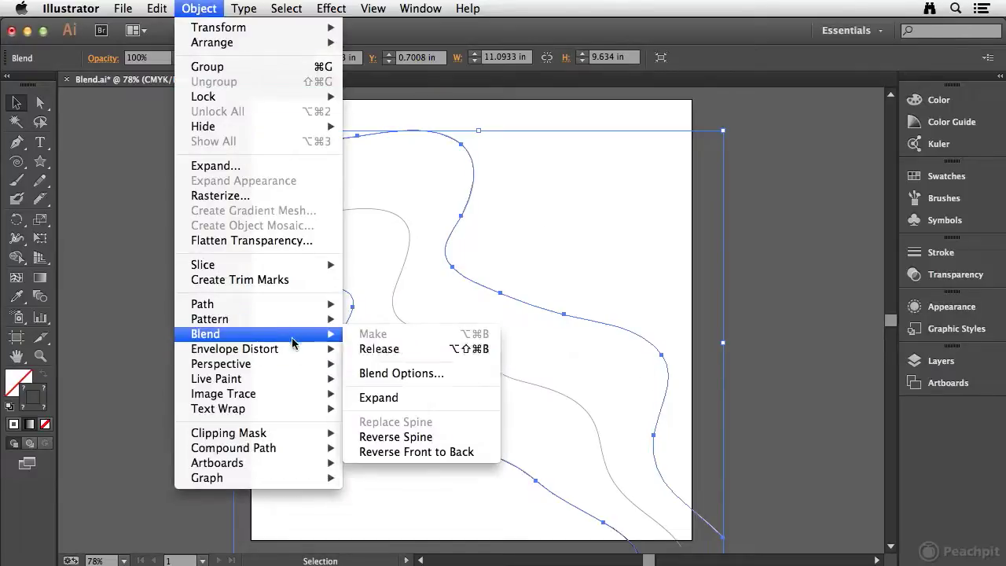
pyautogui.click(426, 375)
pyautogui.click(764, 229)
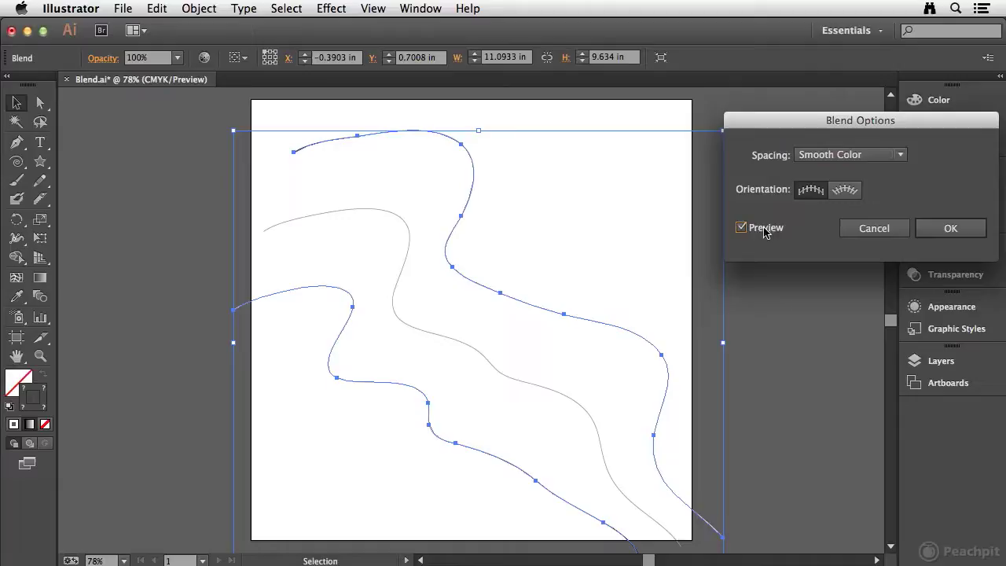
pyautogui.click(869, 157)
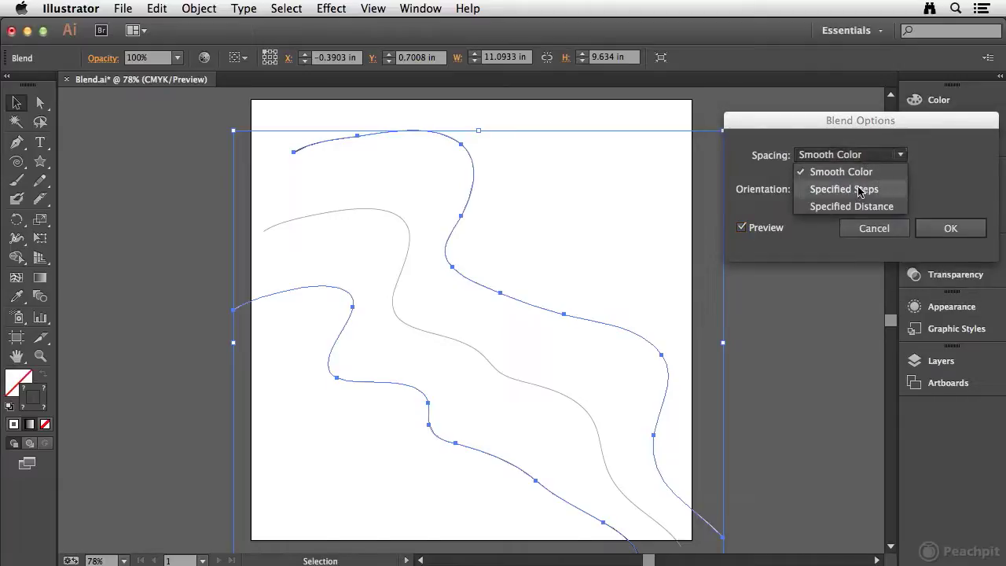
pyautogui.click(860, 190)
pyautogui.press('Up')
pyautogui.press('Up')
pyautogui.press('Up')
pyautogui.press('Up')
pyautogui.press('Up')
pyautogui.press('Up')
pyautogui.press('Up')
pyautogui.press('Up')
pyautogui.press('Up')
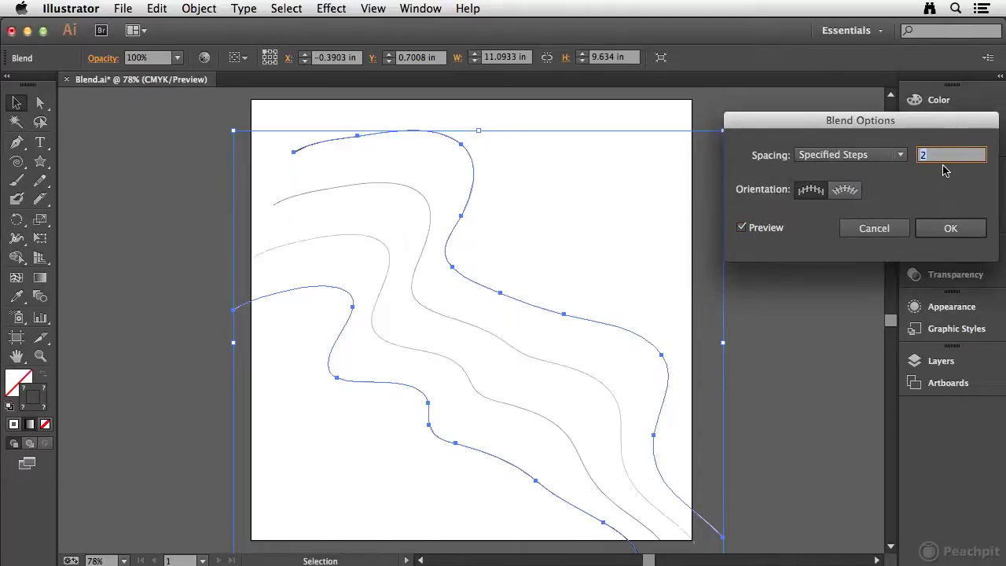
pyautogui.press('Up')
pyautogui.press('Up')
pyautogui.press('Up')
pyautogui.press('Up')
pyautogui.press('Up')
pyautogui.press('Up')
pyautogui.press('Up')
pyautogui.press('Up')
pyautogui.press('Up')
pyautogui.press('Up')
pyautogui.press('Up')
pyautogui.press('Up')
pyautogui.press('Up')
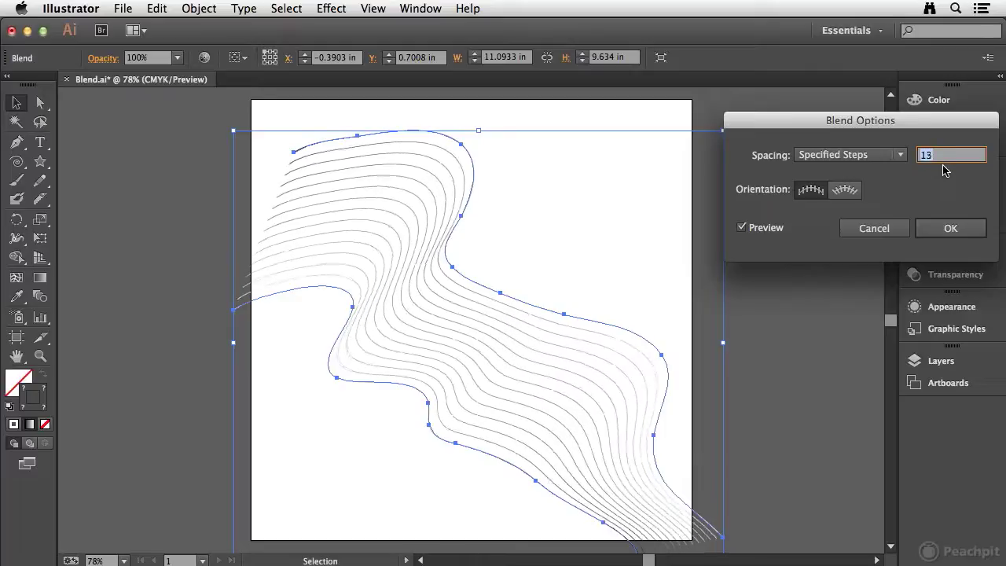
pyautogui.press('Up')
pyautogui.press('Up')
pyautogui.press('Up')
pyautogui.press('Up')
pyautogui.press('Up')
pyautogui.press('Up')
pyautogui.press('Up')
pyautogui.press('Up')
pyautogui.press('Up')
pyautogui.press('Up')
pyautogui.press('Up')
pyautogui.press('Up')
pyautogui.press('Up')
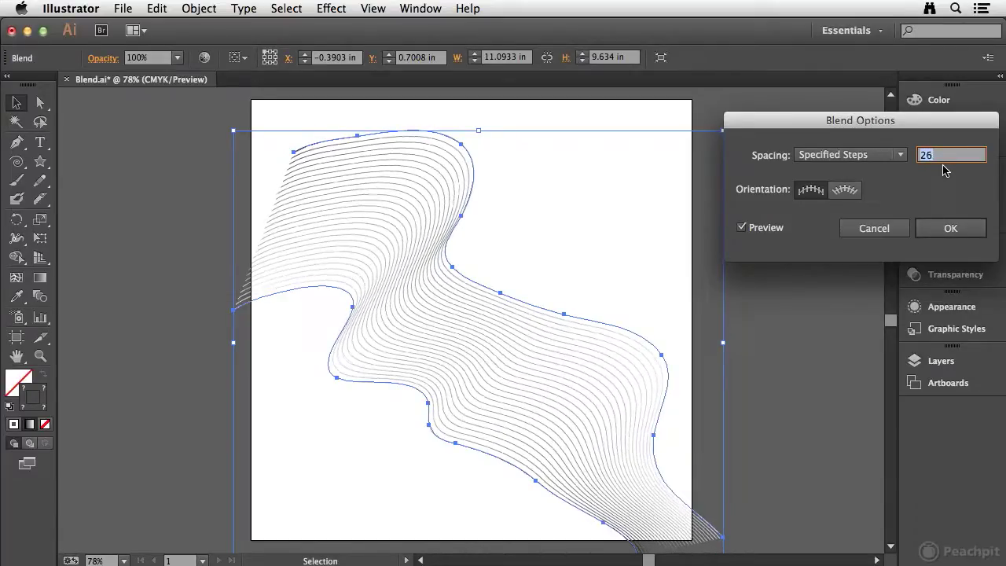
pyautogui.press('Up')
pyautogui.press('Up')
pyautogui.press('Up')
pyautogui.press('Up')
pyautogui.press('Up')
pyautogui.press('Up')
pyautogui.press('Up')
pyautogui.press('Up')
pyautogui.press('Up')
pyautogui.press('Up')
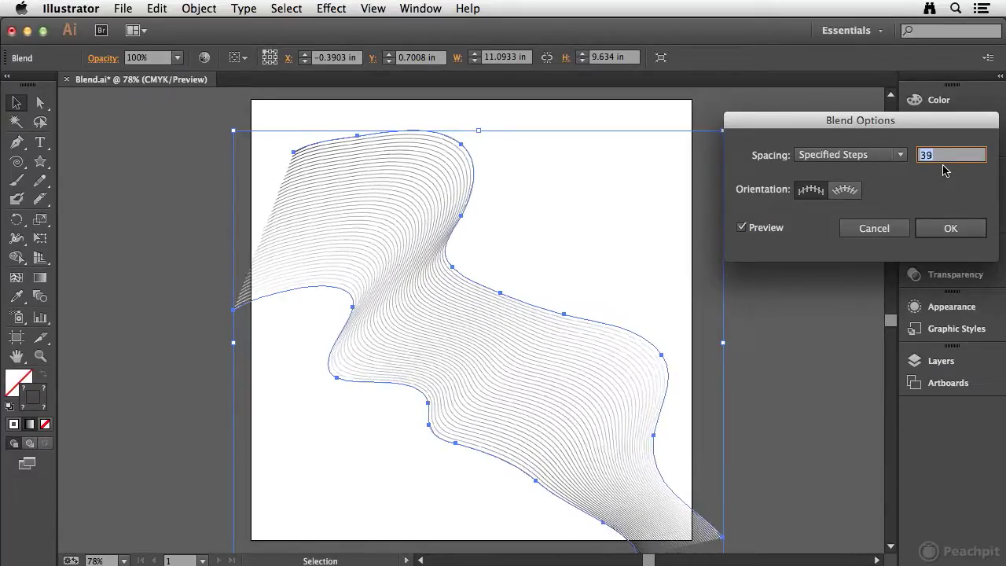
pyautogui.press('Up')
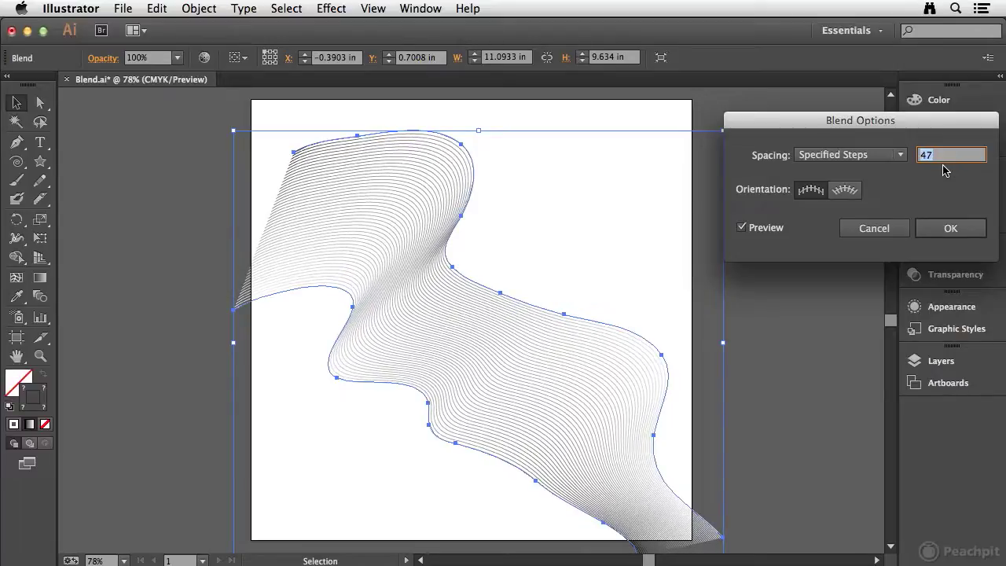
pyautogui.click(951, 228)
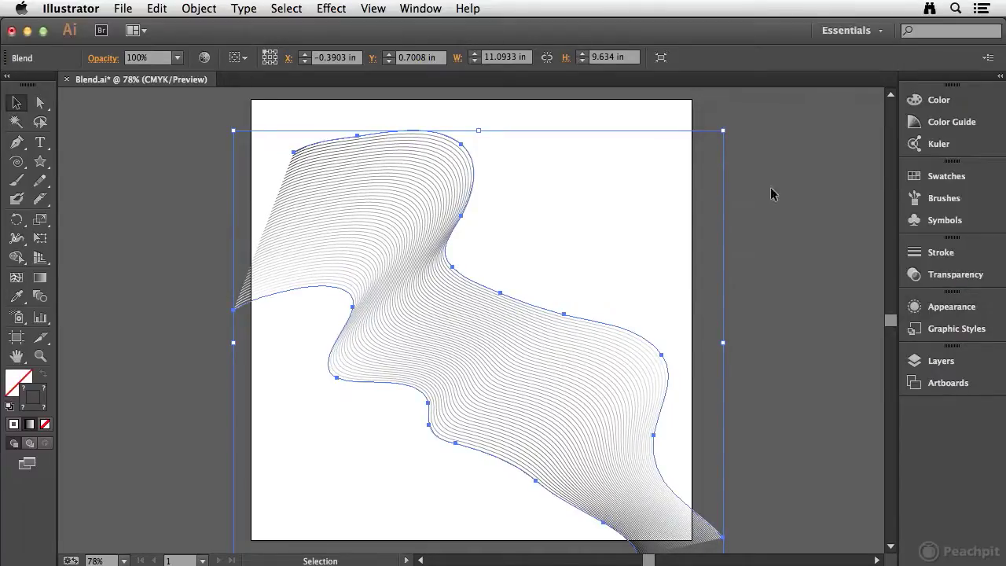
# Move the lower path's first two bend anchor points across the upper path, to about X 5.15, Y 3.19 in and X 6.07, Y 4.16 in
pyautogui.press('space')
pyautogui.moveTo(561, 247); pyautogui.dragTo(568, 183)
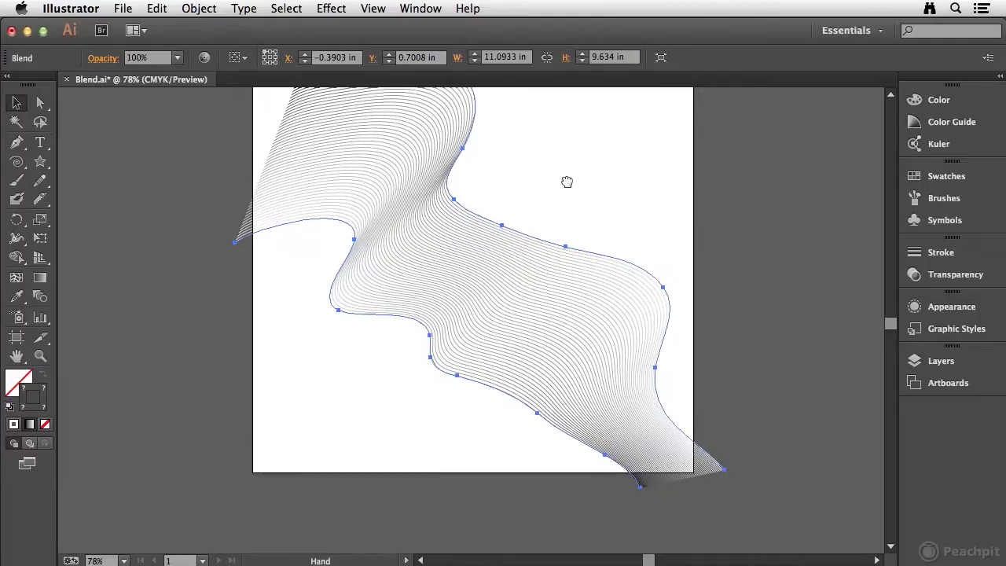
pyautogui.click(132, 326)
pyautogui.press('space')
pyautogui.moveTo(301, 215); pyautogui.dragTo(279, 286)
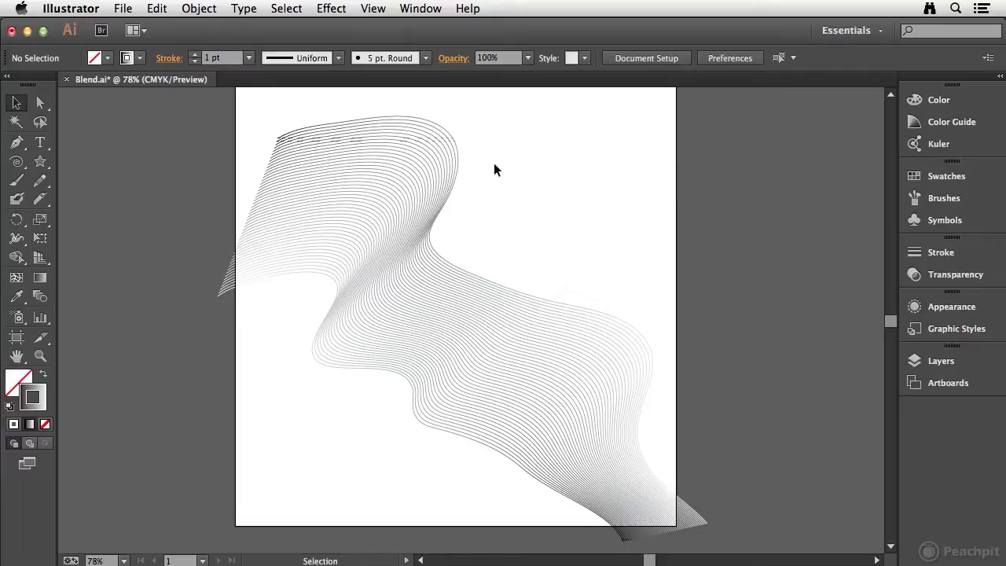
pyautogui.click(39, 101)
pyautogui.click(312, 275)
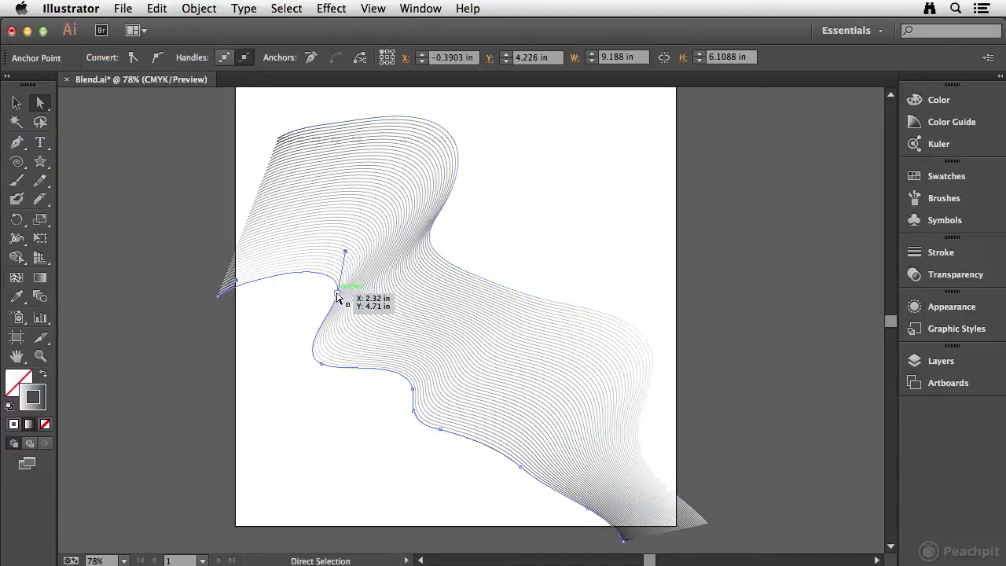
pyautogui.moveTo(339, 292); pyautogui.dragTo(462, 227)
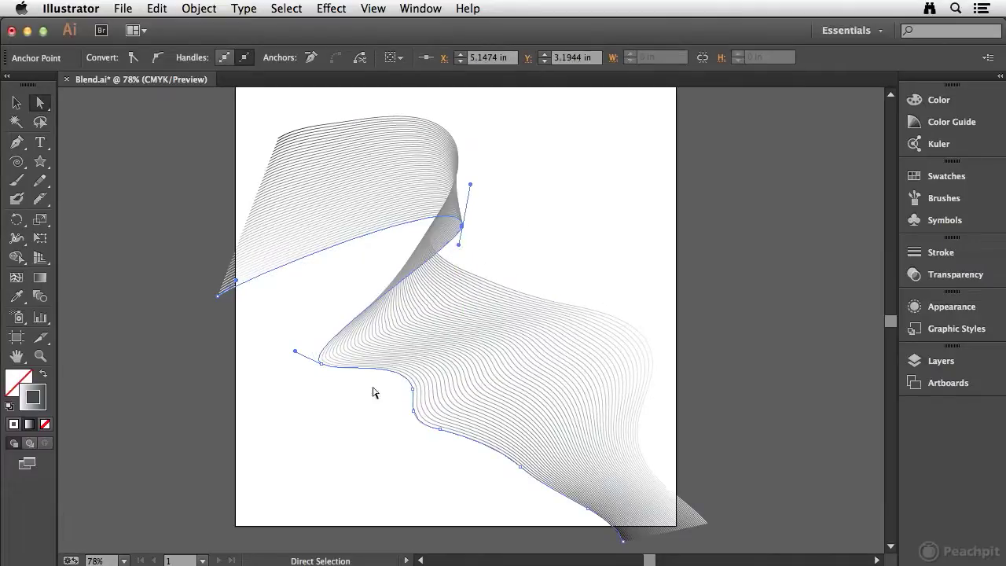
pyautogui.moveTo(320, 364); pyautogui.dragTo(504, 271)
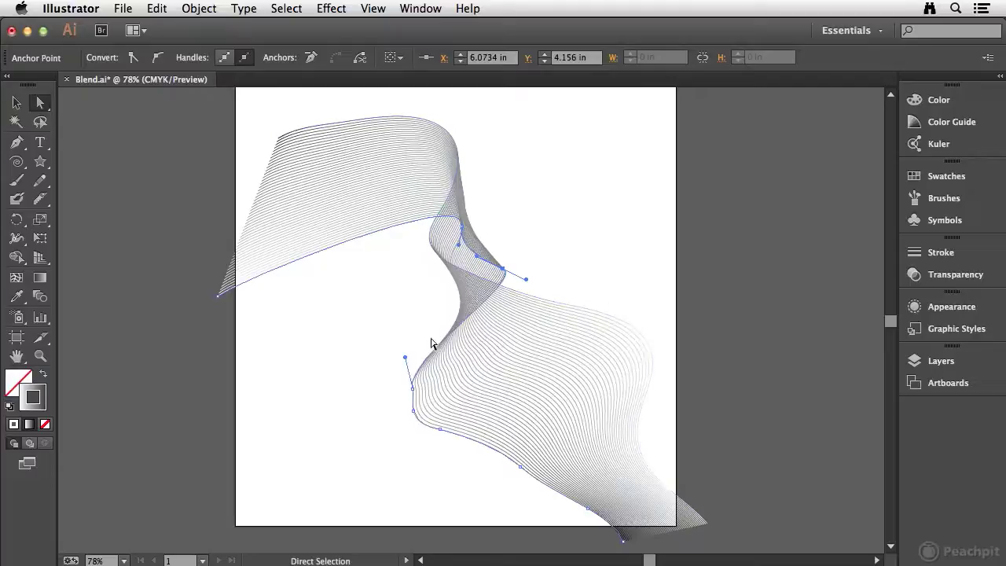
# Remove the upper of the two closely spaced anchor points on the lower path's remaining bend with the Pen tool
pyautogui.click(413, 410)
pyautogui.press('p')
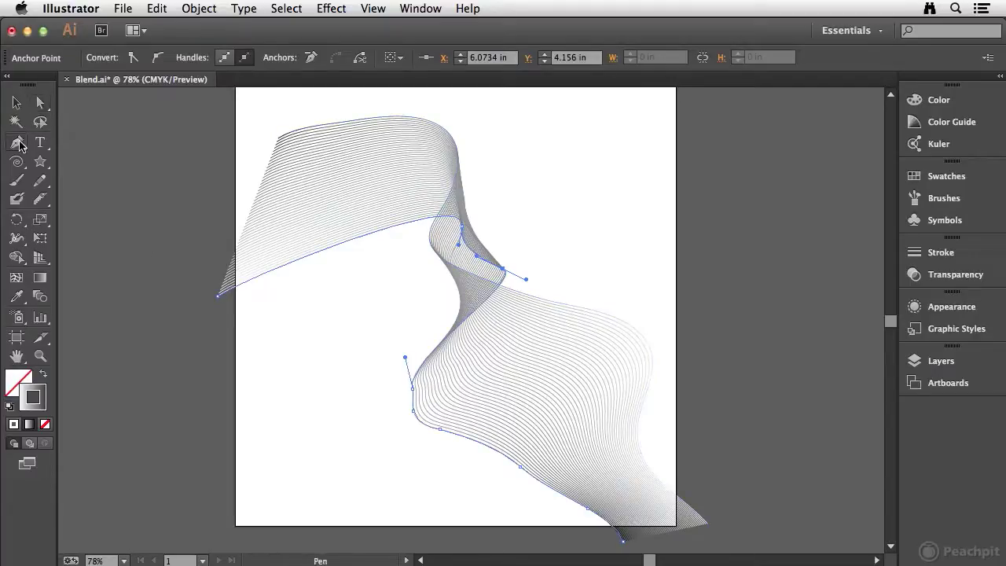
pyautogui.press('alt')
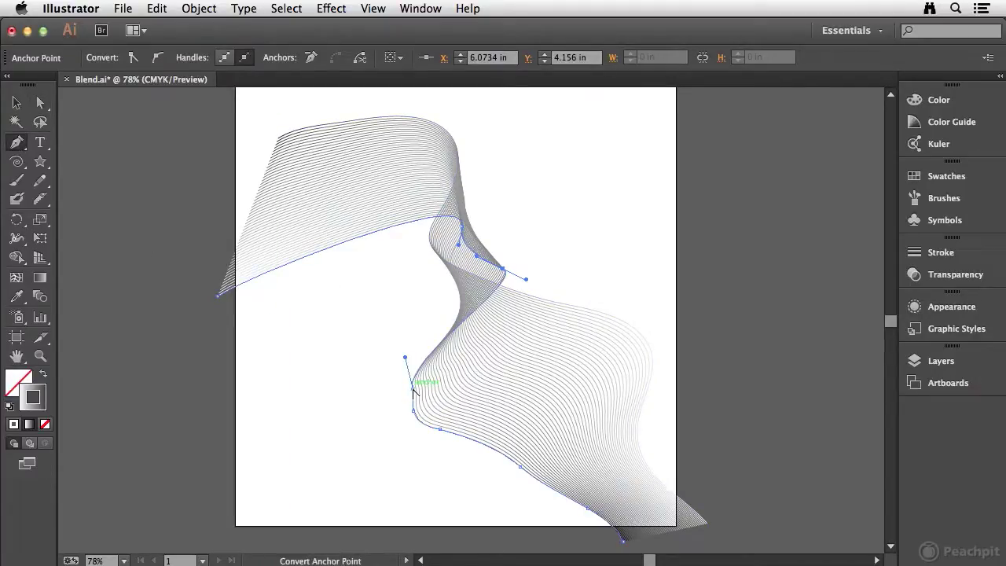
pyautogui.keyDown('alt'); pyautogui.click(412, 390); pyautogui.keyUp('alt')
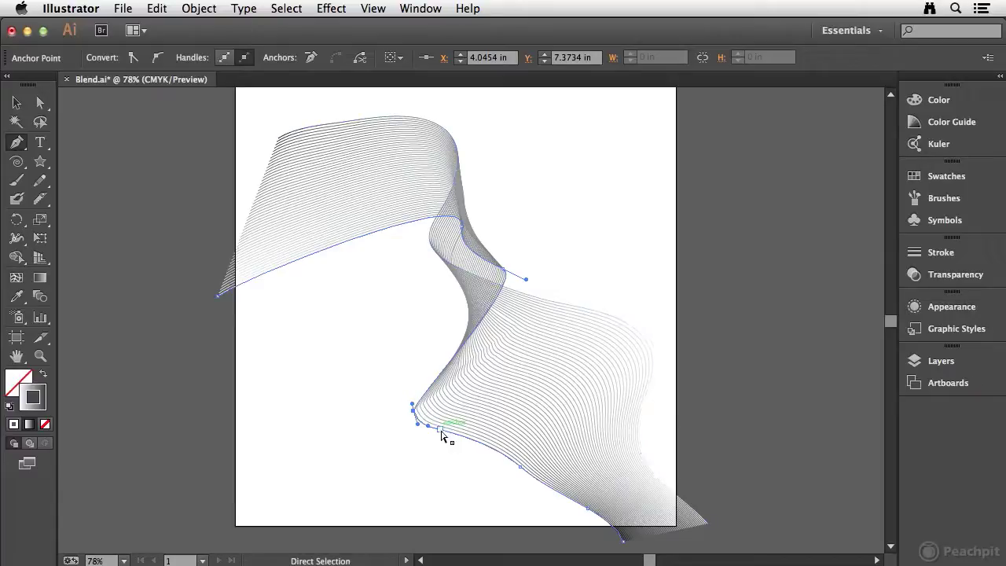
# Move the upper path's second-to-last anchor point across the lower path to about X 6.27, Y 8.73 in, and deselect the blend
pyautogui.click(651, 467)
pyautogui.moveTo(641, 425); pyautogui.dragTo(511, 471)
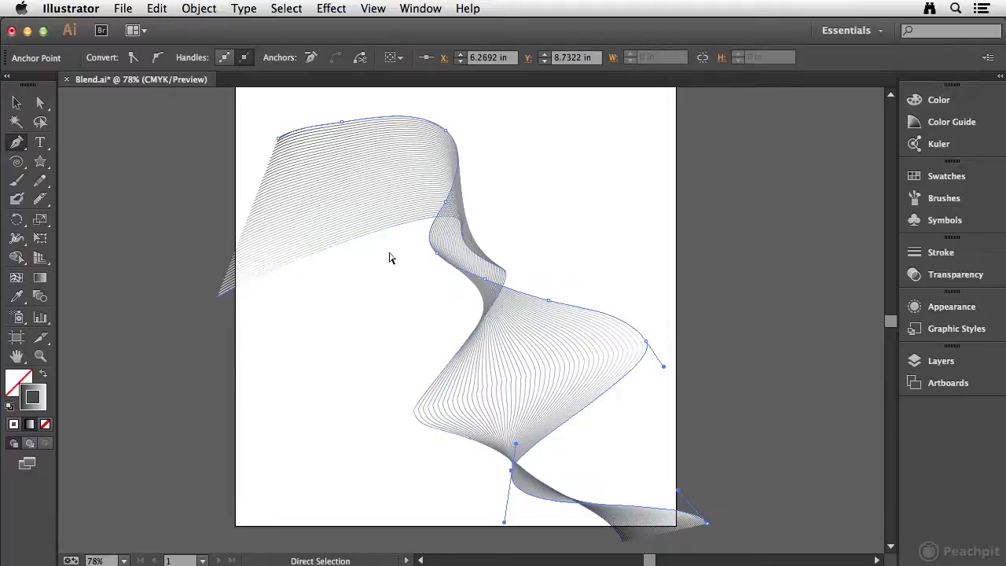
pyautogui.keyDown('ctrl'); pyautogui.click(606, 154); pyautogui.keyUp('ctrl')
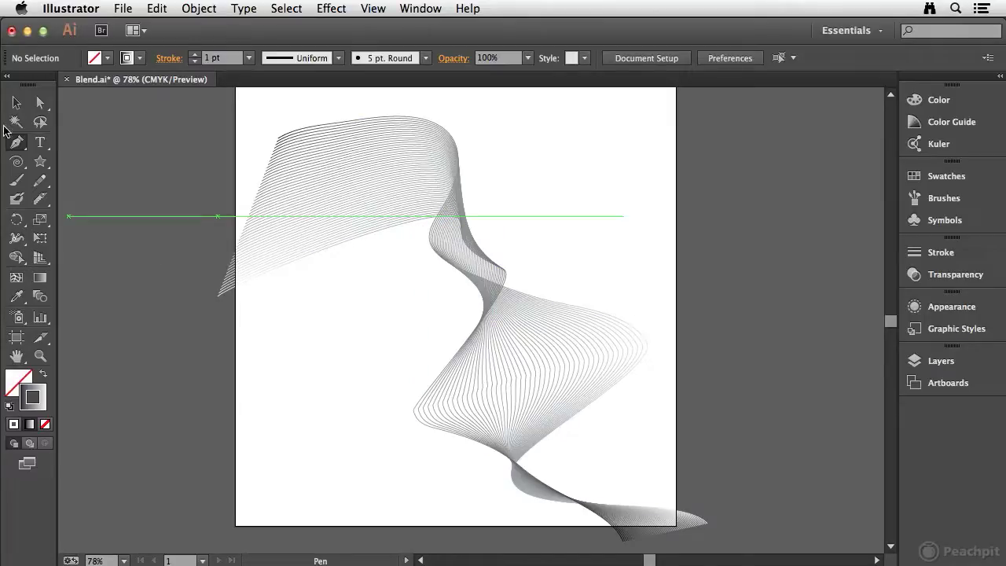
# Draw a rectangle covering the artboard and give it a black fill with no stroke
pyautogui.click(40, 162)
pyautogui.moveTo(40, 162); pyautogui.dragTo(94, 162)
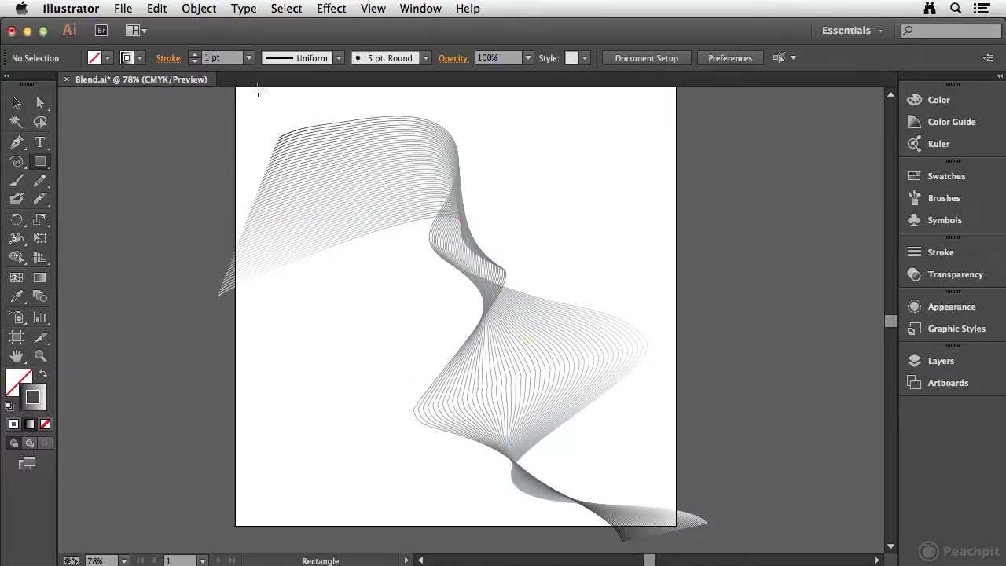
pyautogui.moveTo(238, 89); pyautogui.dragTo(675, 525)
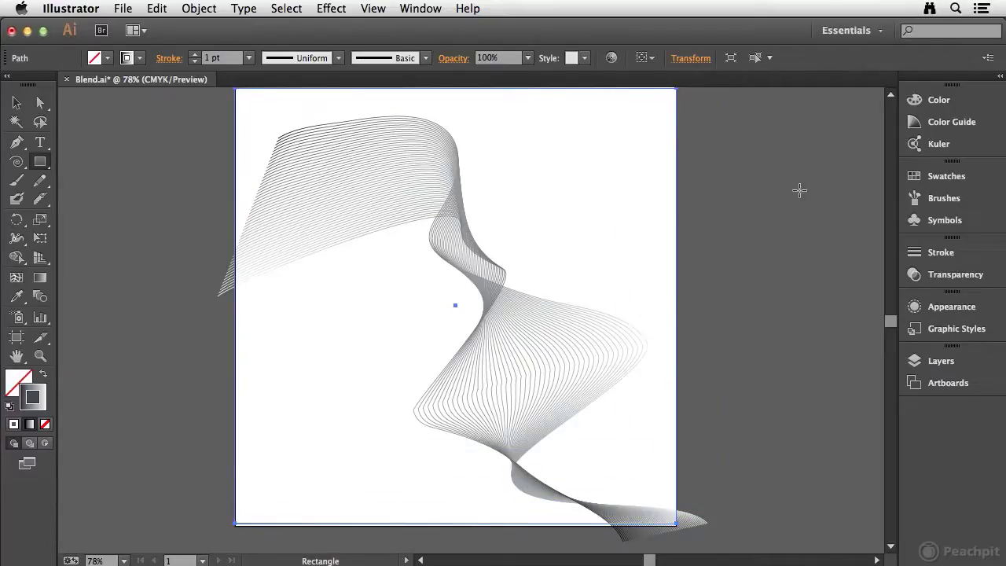
pyautogui.hotkey('shift', 'x')
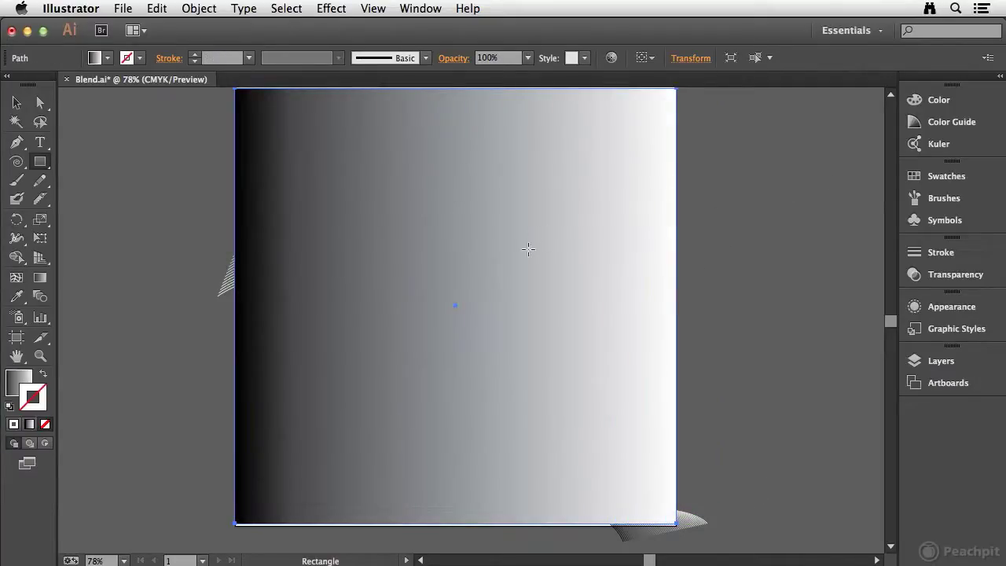
pyautogui.click(951, 180)
pyautogui.click(751, 183)
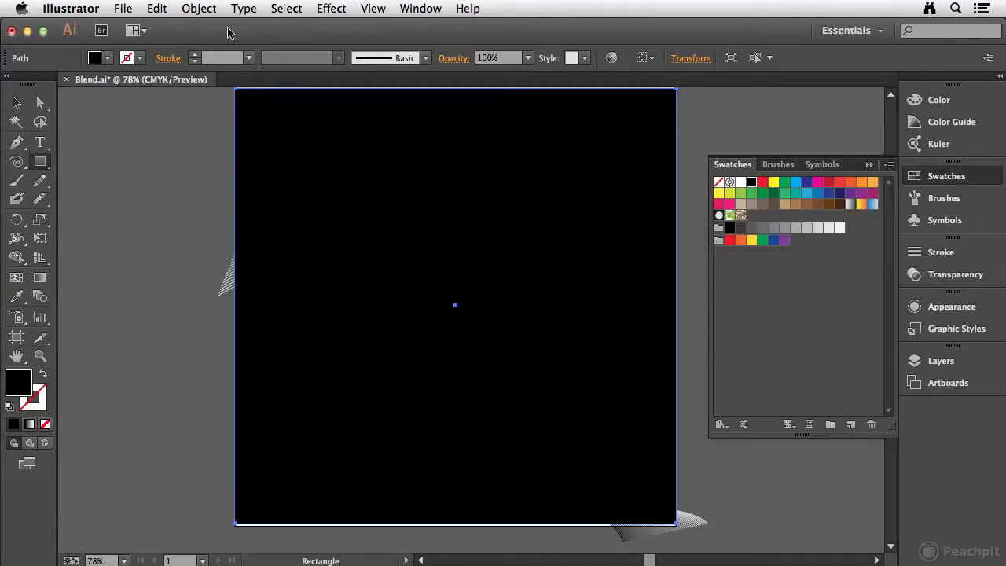
# Send the black rectangle to the back behind the blend and deselect it
pyautogui.click(200, 10)
pyautogui.moveTo(221, 44)
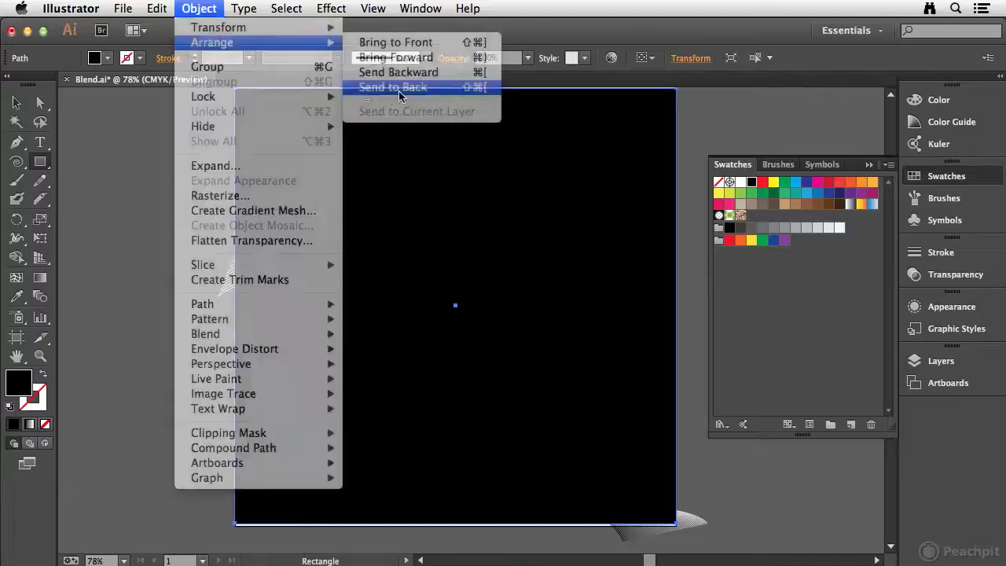
pyautogui.click(397, 87)
pyautogui.click(16, 103)
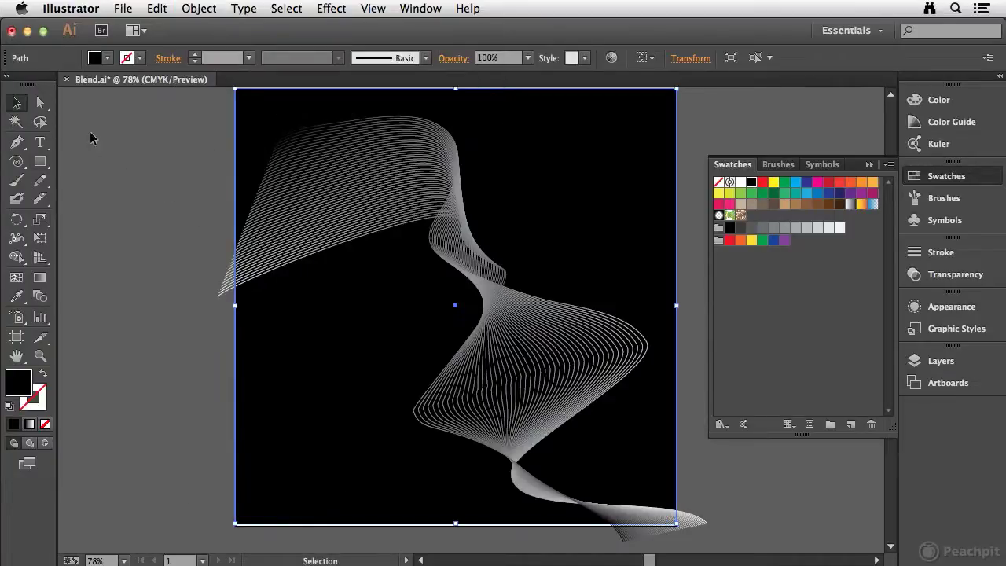
pyautogui.click(163, 137)
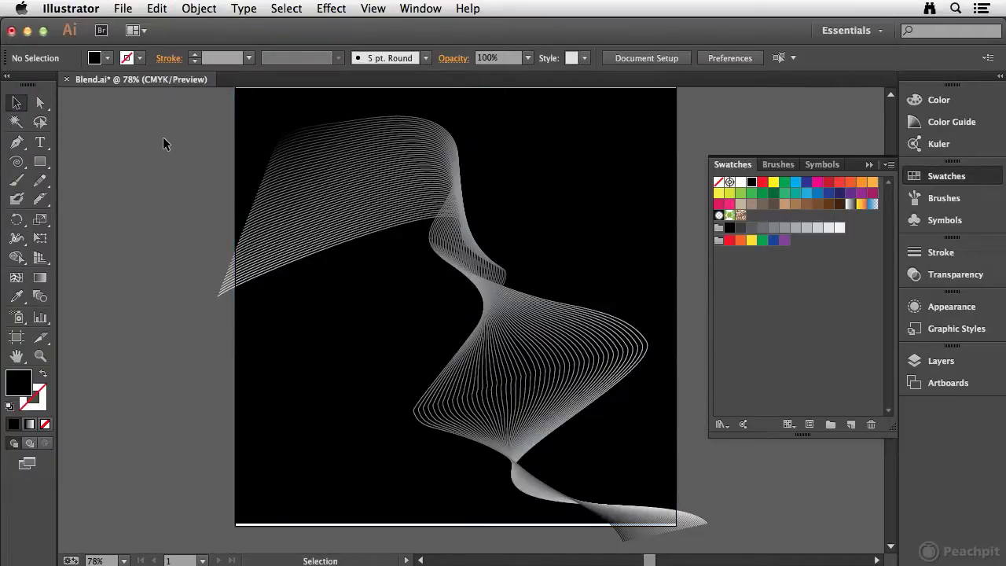